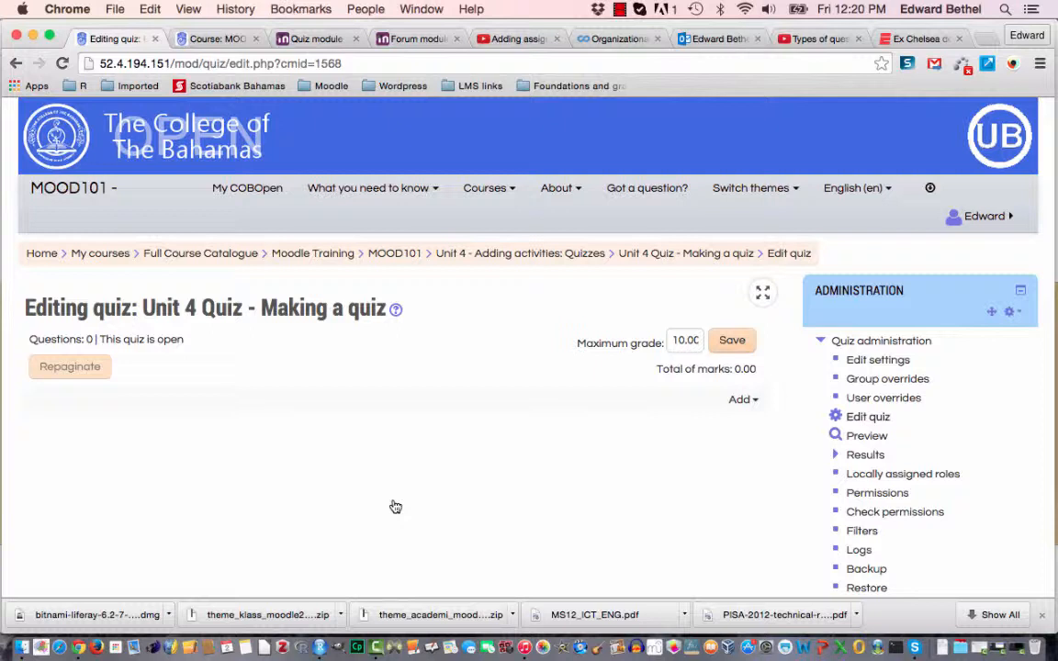
Add a new True/False question to the Unit 4 quiz
{"action": "left_click", "coordinate": [748, 401]}
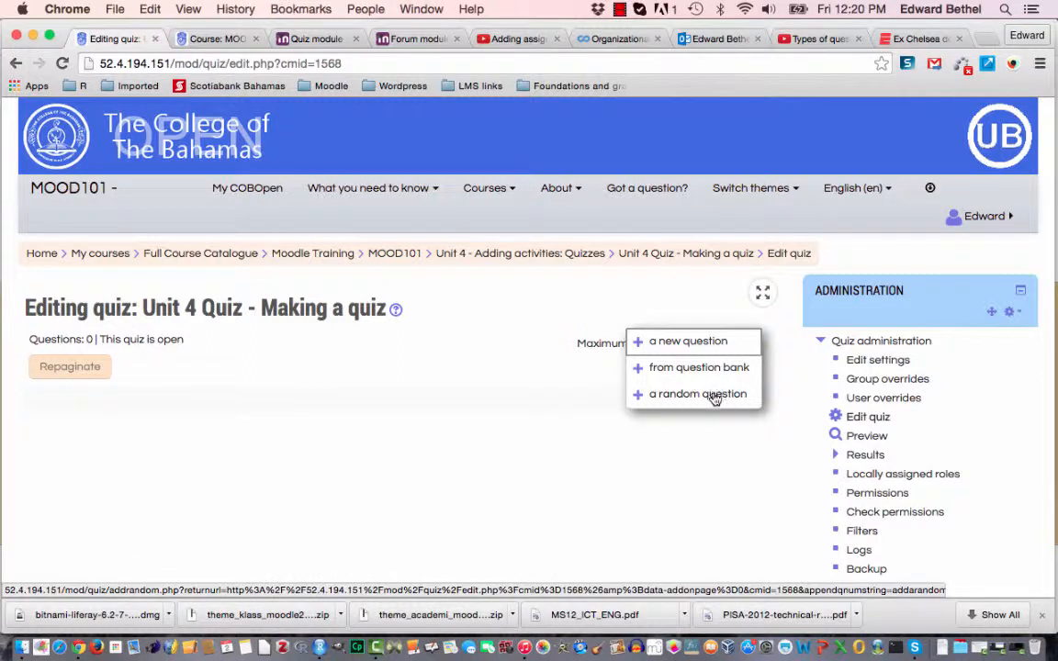
{"action": "left_click", "coordinate": [703, 344]}
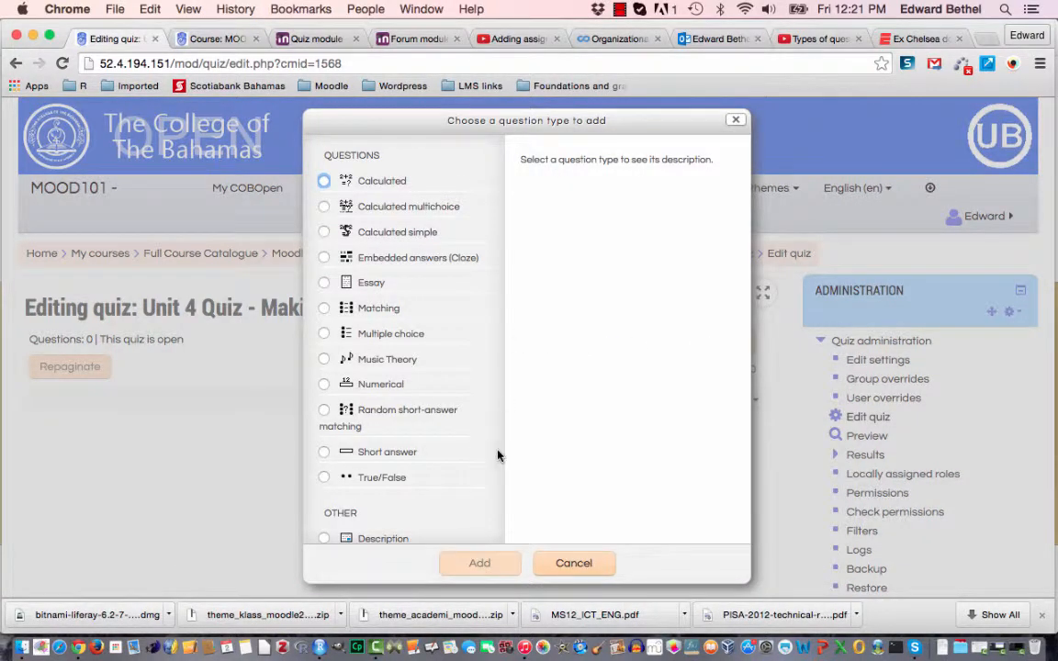
{"action": "scroll", "coordinate": [465, 481], "scroll_direction": "down", "scroll_amount": 1}
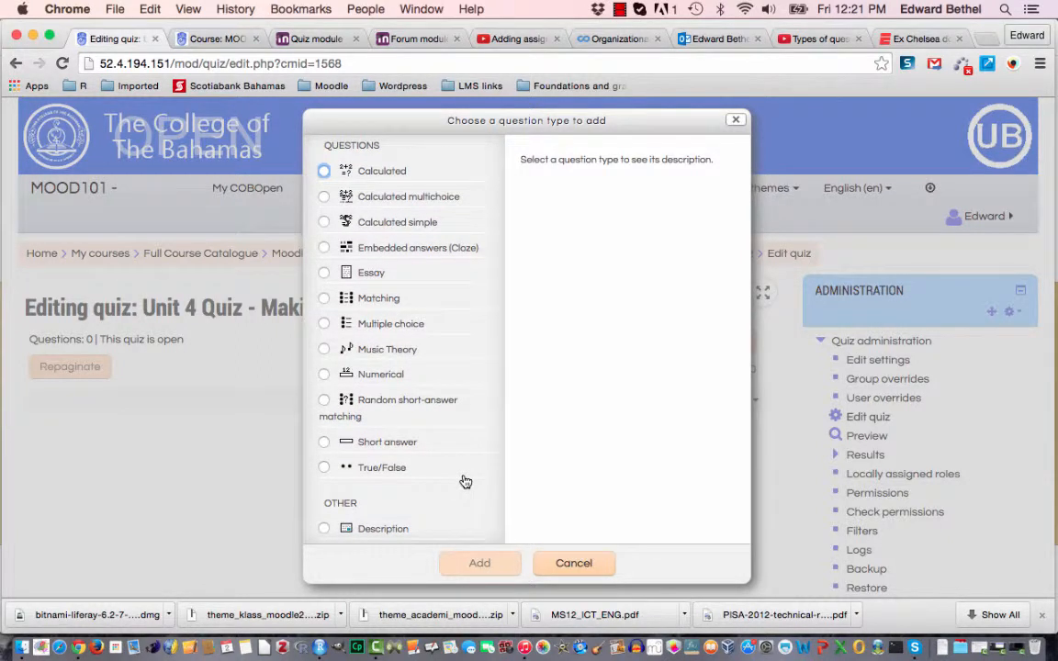
{"action": "scroll", "coordinate": [465, 481], "scroll_direction": "up", "scroll_amount": 1}
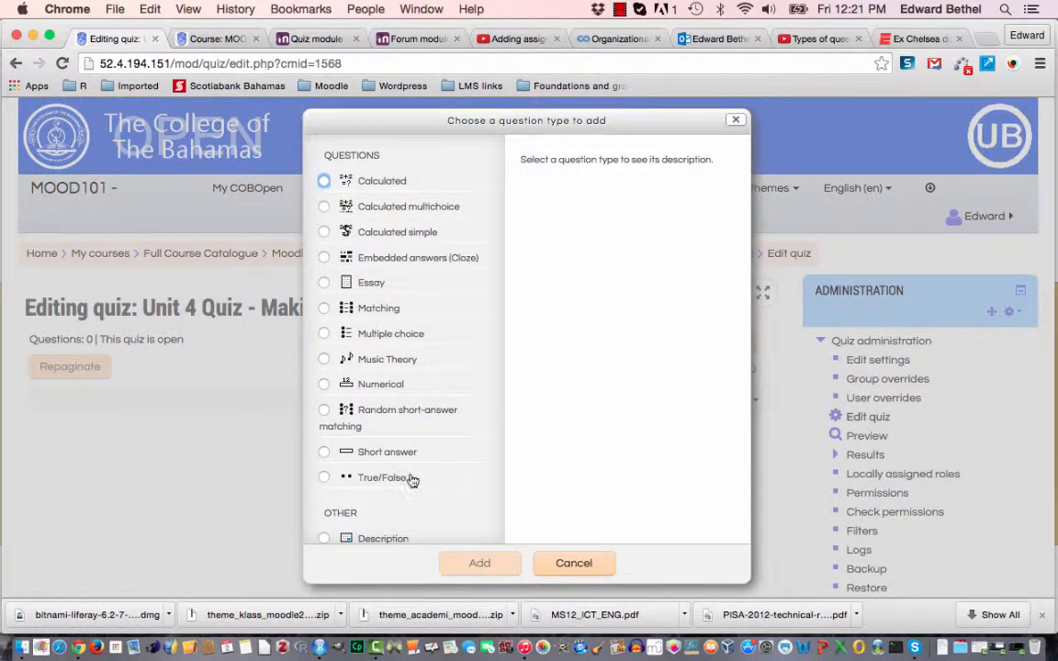
{"action": "left_click", "coordinate": [326, 482]}
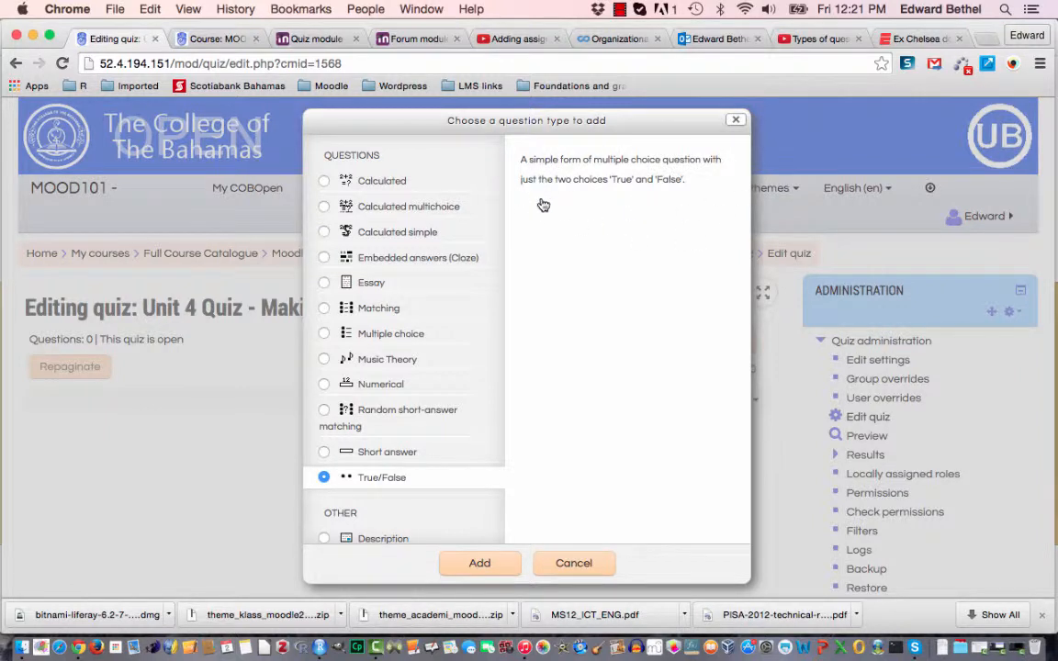
{"action": "left_click", "coordinate": [481, 564]}
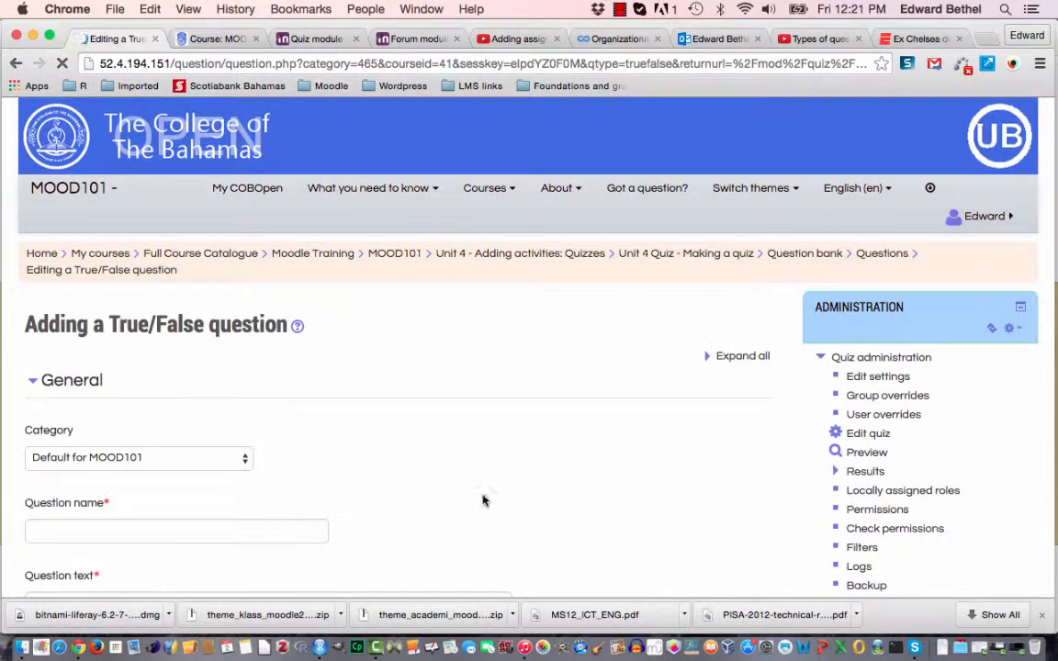
Set the question's category to "Default for Unit 4 Quiz - Making a quiz"
{"action": "scroll", "coordinate": [484, 475], "scroll_direction": "down", "scroll_amount": 3}
{"action": "scroll", "coordinate": [484, 469], "scroll_direction": "up", "scroll_amount": 2}
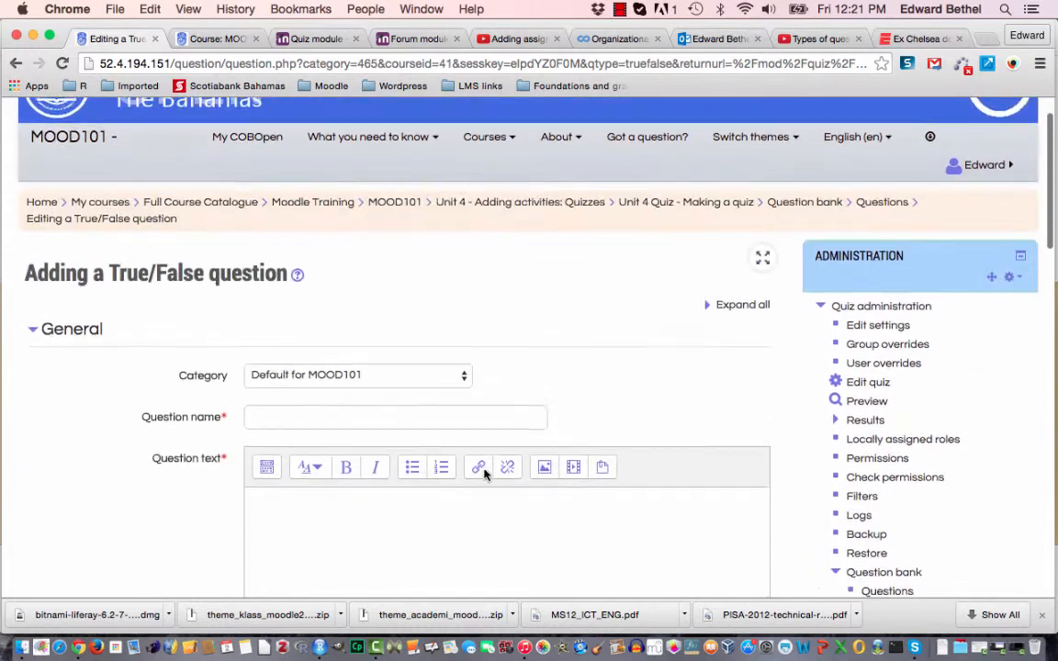
{"action": "left_click", "coordinate": [427, 381]}
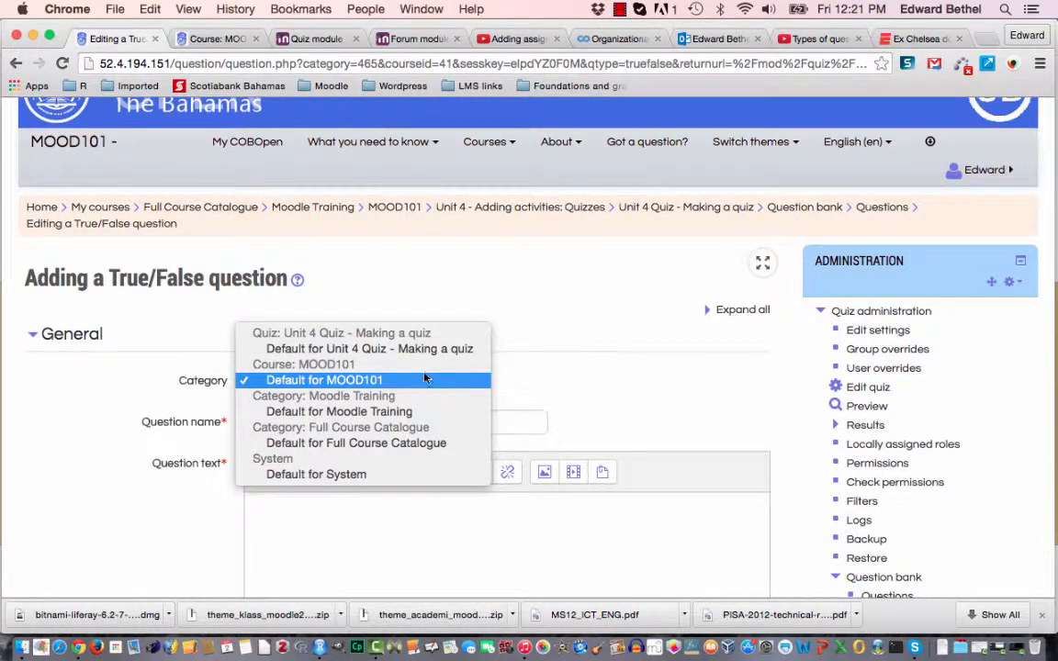
{"action": "left_click", "coordinate": [428, 357]}
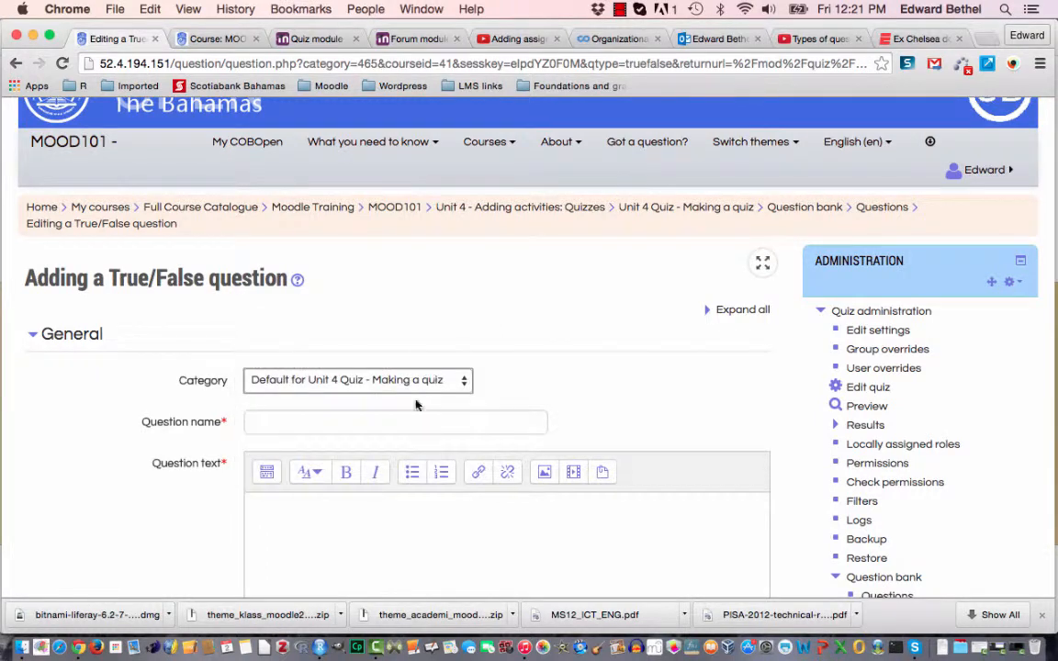
Name the question "Sample True/False question" and enter the question text "The Moodle quiz module can only be created in editing mode."
{"action": "left_click", "coordinate": [399, 426]}
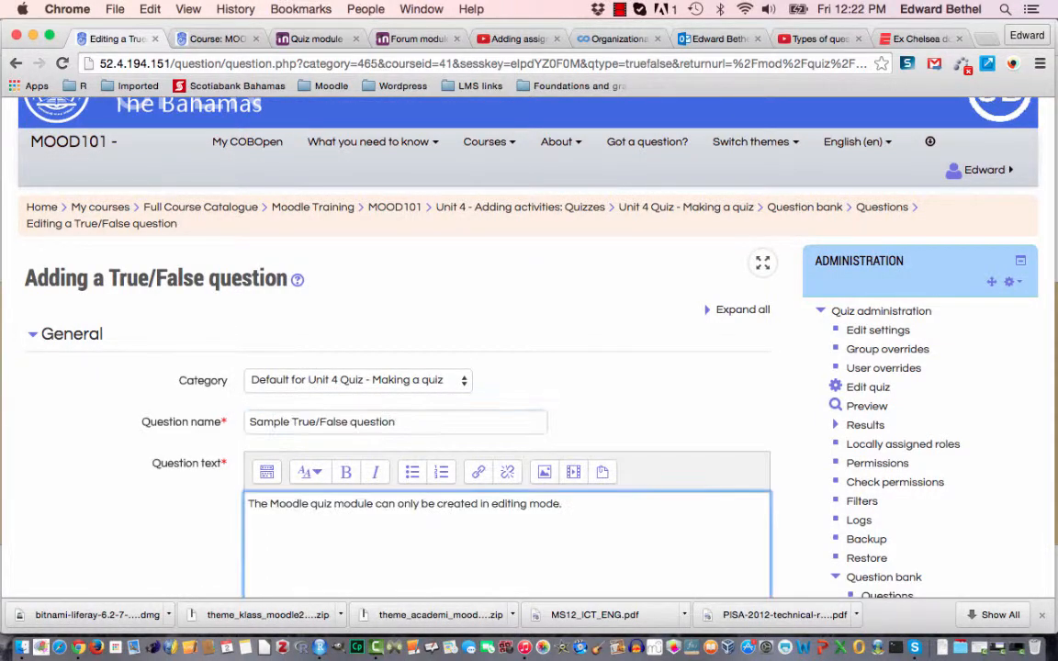
Set the correct answer of the True/False question to True
{"action": "scroll", "coordinate": [505, 368], "scroll_direction": "down", "scroll_amount": 4}
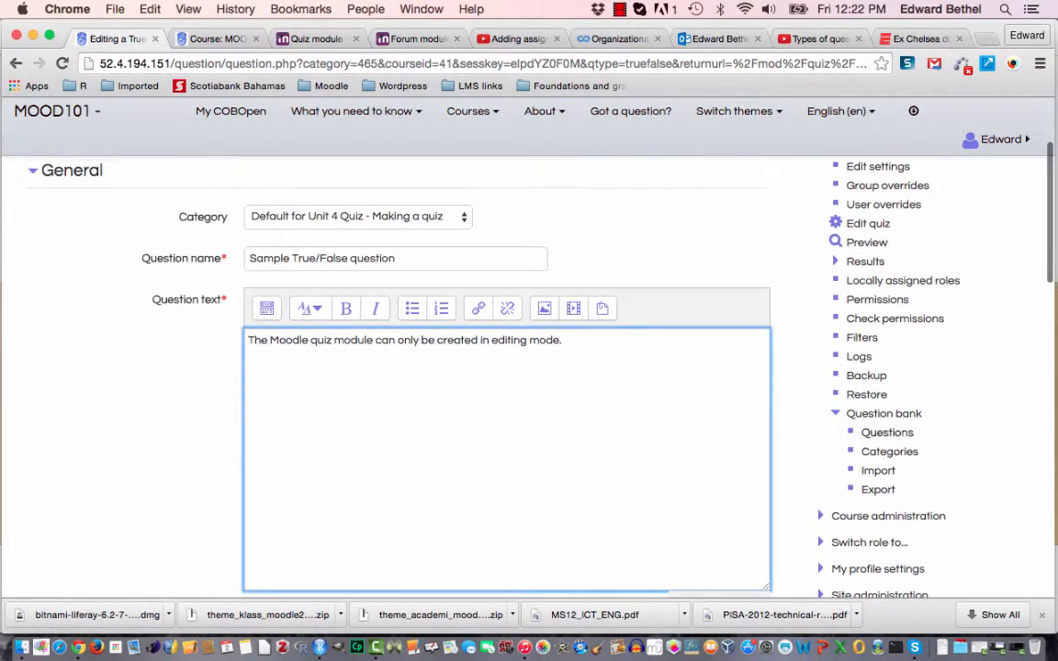
{"action": "scroll", "coordinate": [195, 570], "scroll_direction": "down", "scroll_amount": 3}
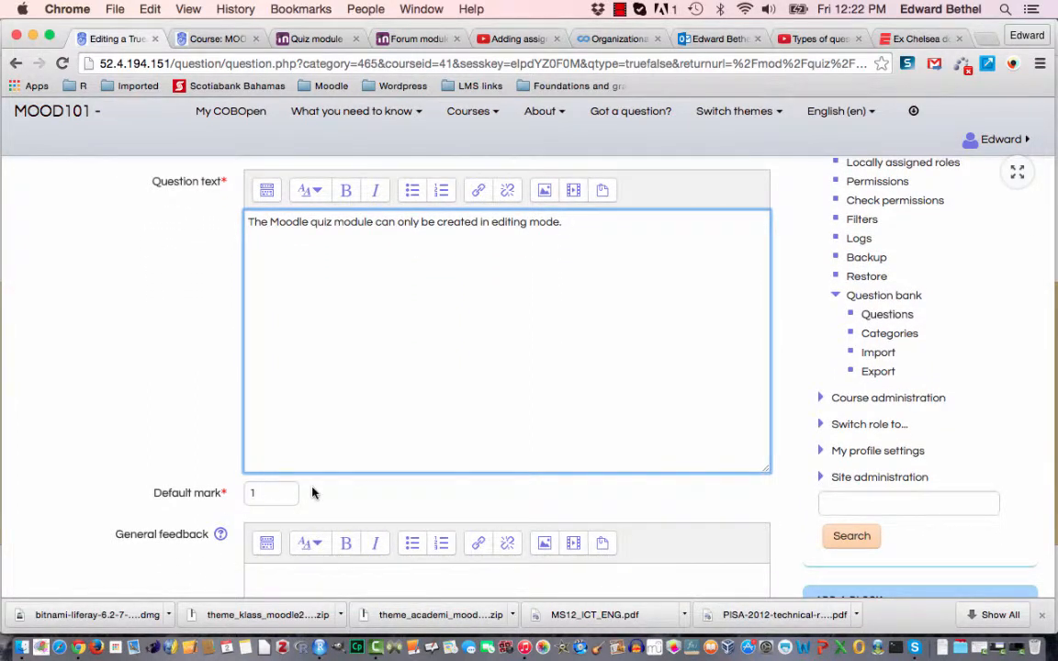
{"action": "scroll", "coordinate": [312, 493], "scroll_direction": "down", "scroll_amount": 4}
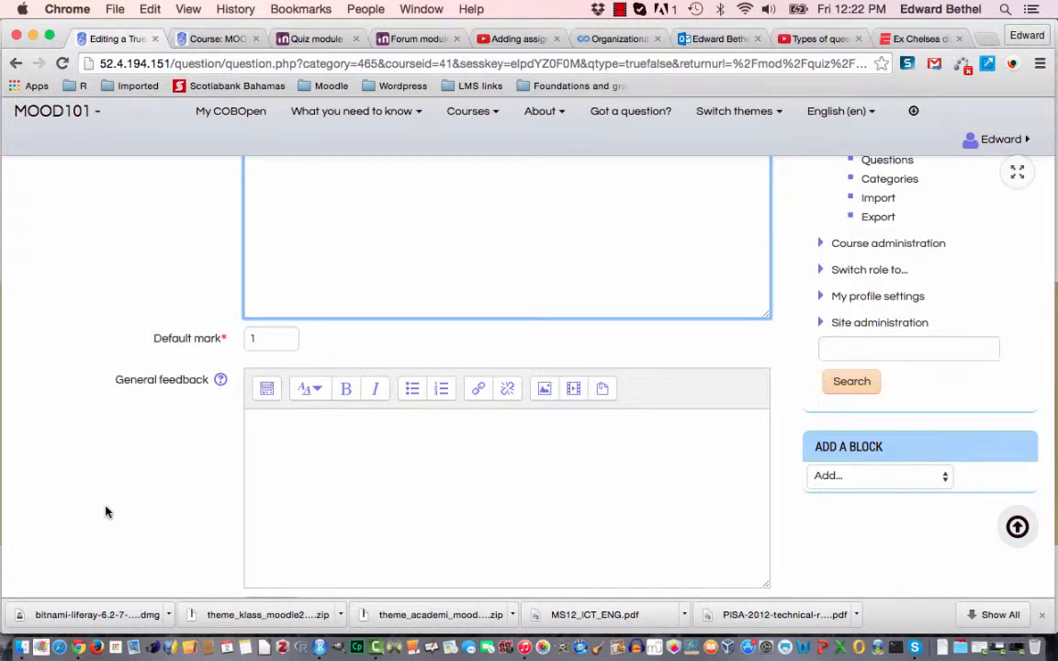
{"action": "scroll", "coordinate": [106, 511], "scroll_direction": "down", "scroll_amount": 6}
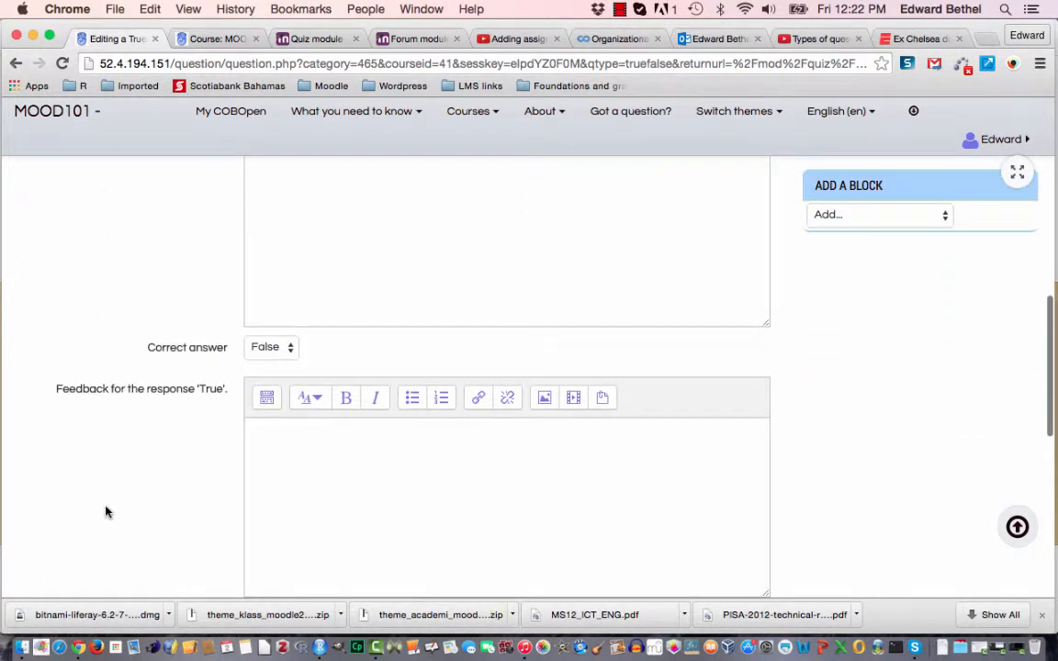
{"action": "scroll", "coordinate": [207, 287], "scroll_direction": "up", "scroll_amount": 6}
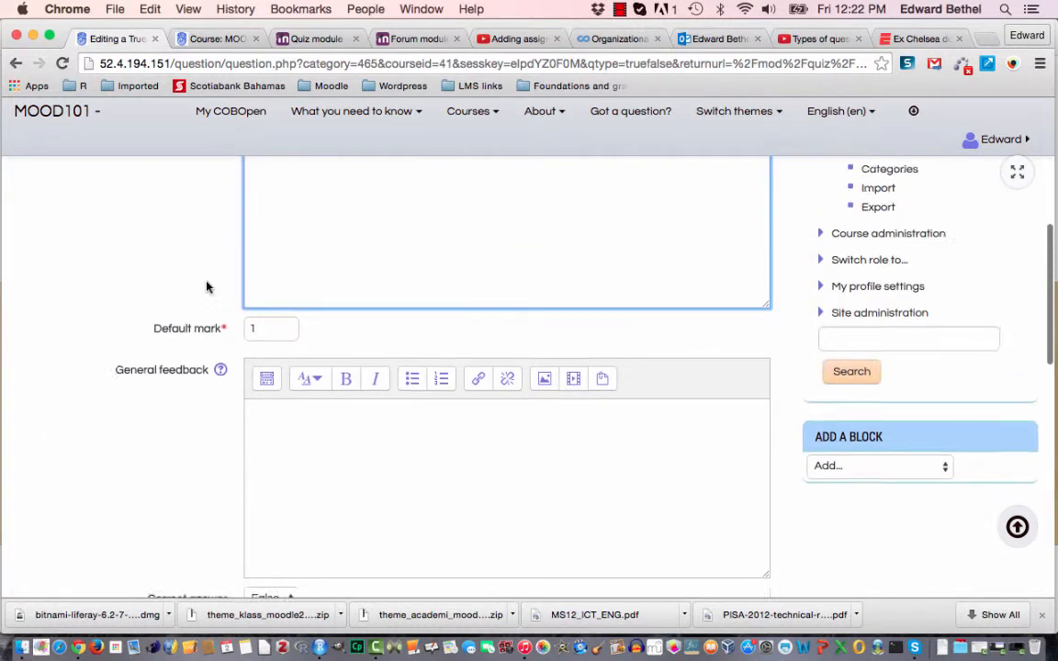
{"action": "scroll", "coordinate": [206, 288], "scroll_direction": "up", "scroll_amount": 3}
{"action": "scroll", "coordinate": [207, 288], "scroll_direction": "down", "scroll_amount": 9}
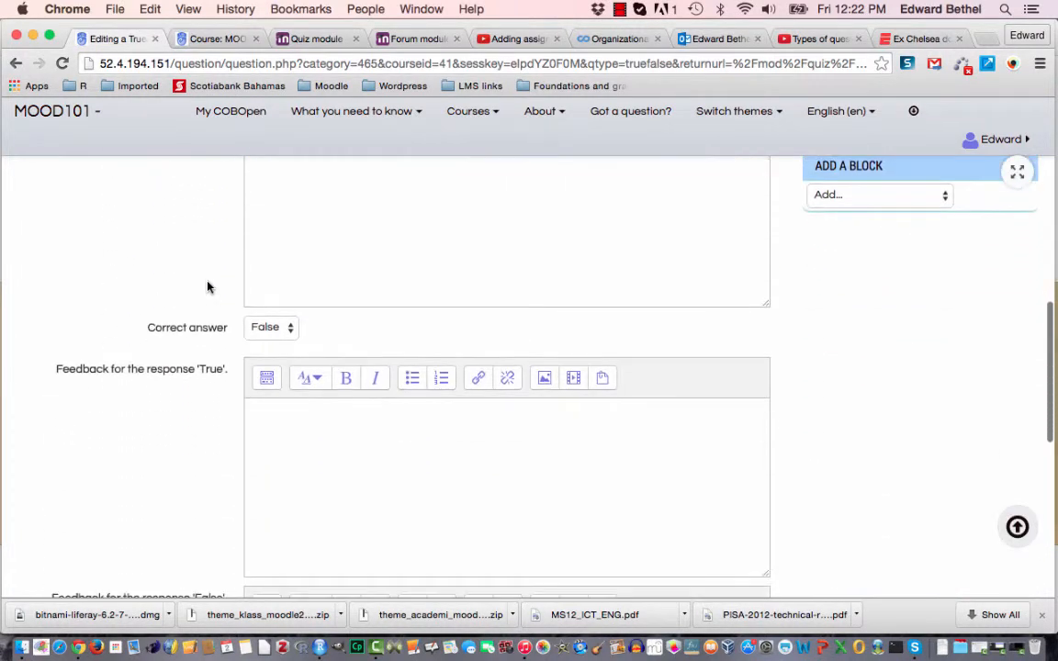
{"action": "left_click", "coordinate": [269, 330]}
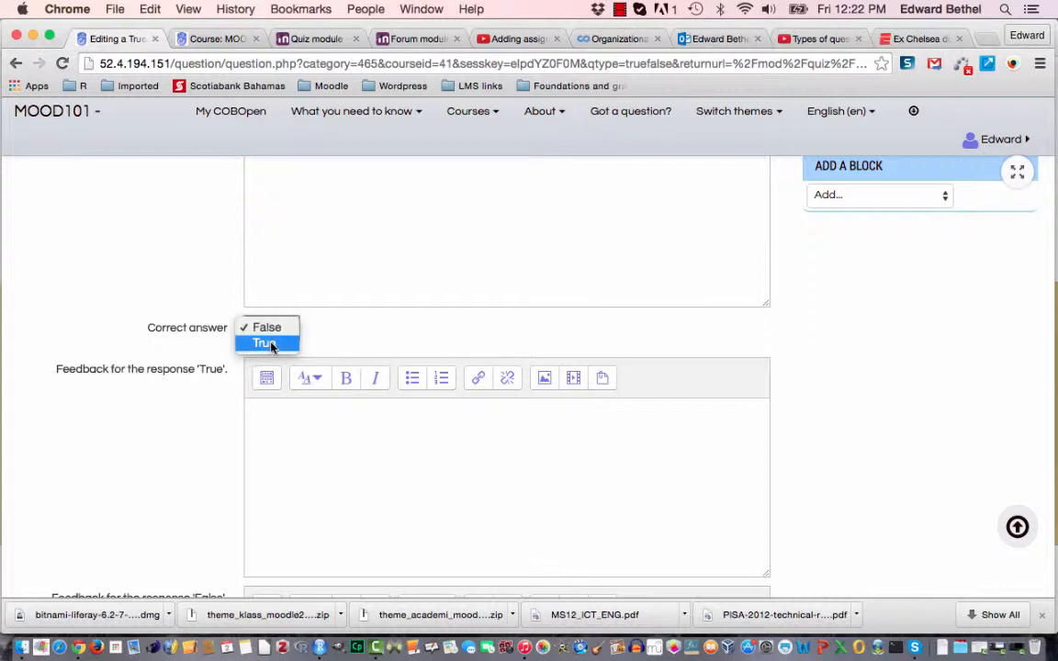
{"action": "left_click", "coordinate": [271, 344]}
Check the feedback fields and the Multiple tries settings, and save the question while keeping it open for editing
{"action": "scroll", "coordinate": [165, 236], "scroll_direction": "up", "scroll_amount": 5}
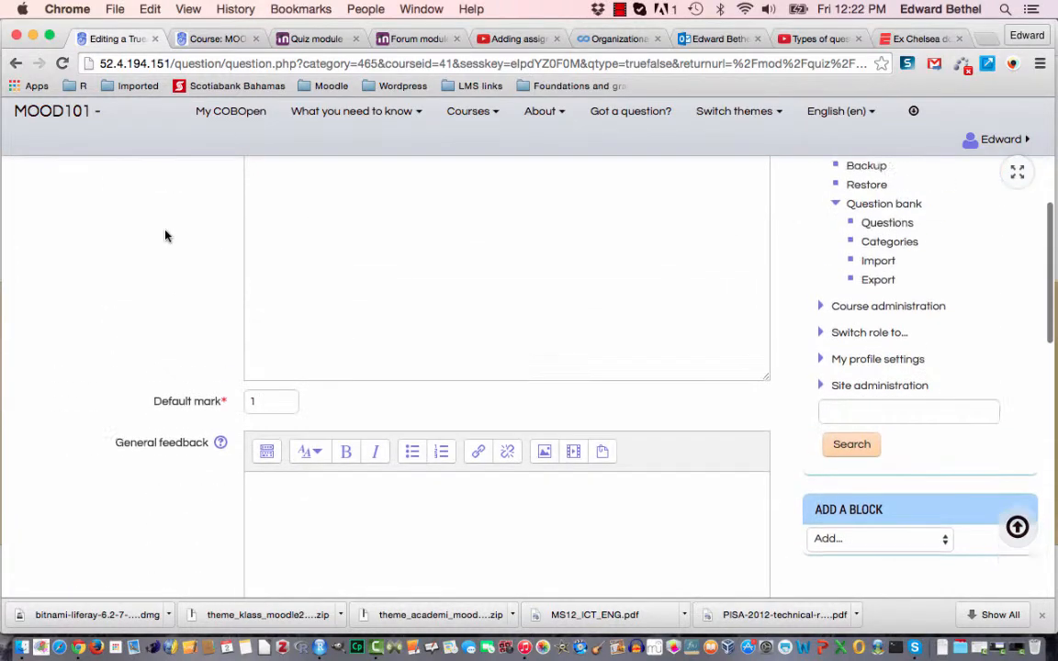
{"action": "scroll", "coordinate": [165, 236], "scroll_direction": "up", "scroll_amount": 1}
{"action": "scroll", "coordinate": [165, 236], "scroll_direction": "down", "scroll_amount": 7}
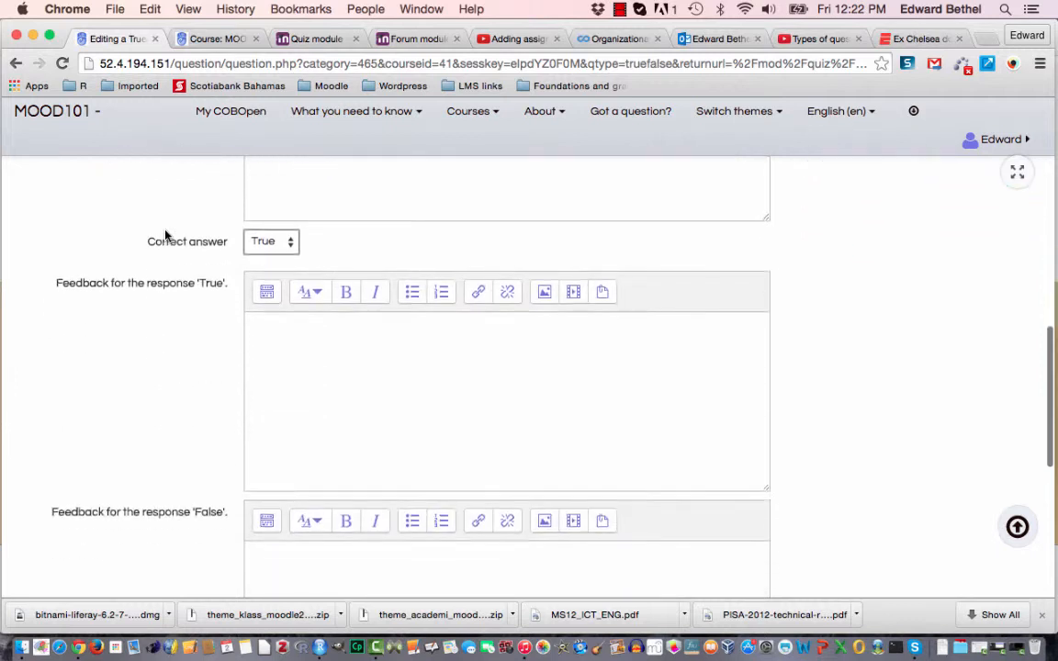
{"action": "scroll", "coordinate": [165, 237], "scroll_direction": "down", "scroll_amount": 2}
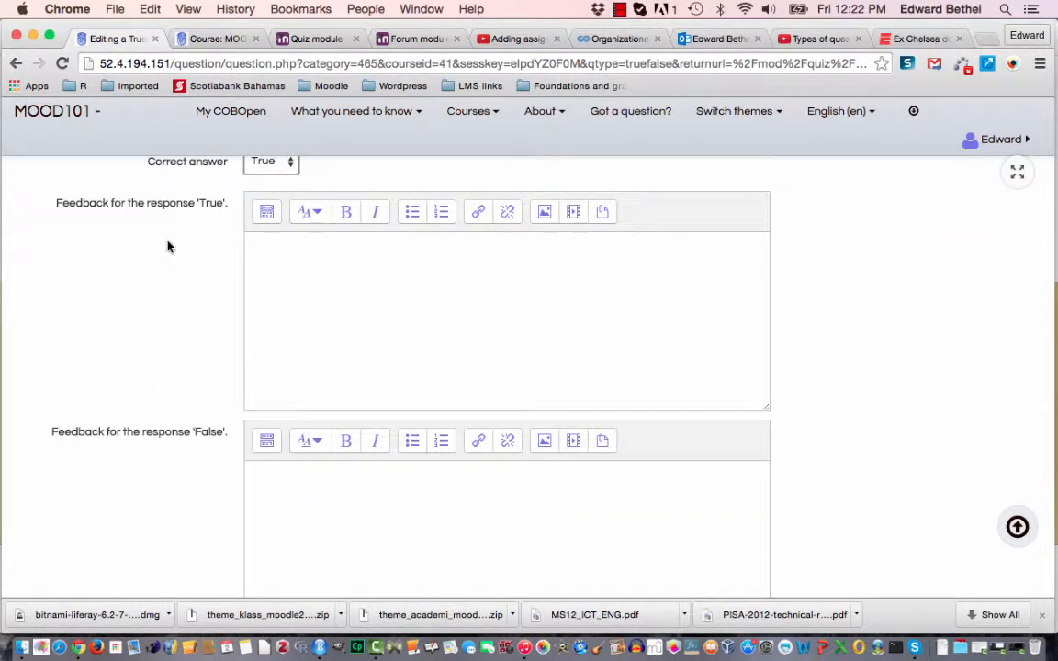
{"action": "scroll", "coordinate": [168, 247], "scroll_direction": "down", "scroll_amount": 6}
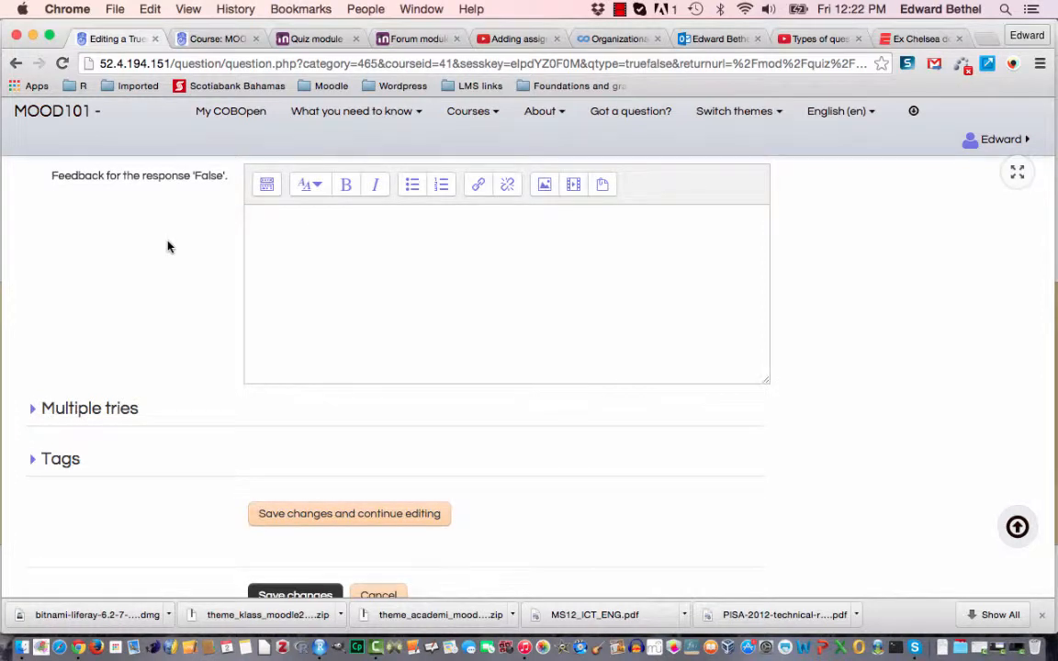
{"action": "left_click", "coordinate": [131, 407]}
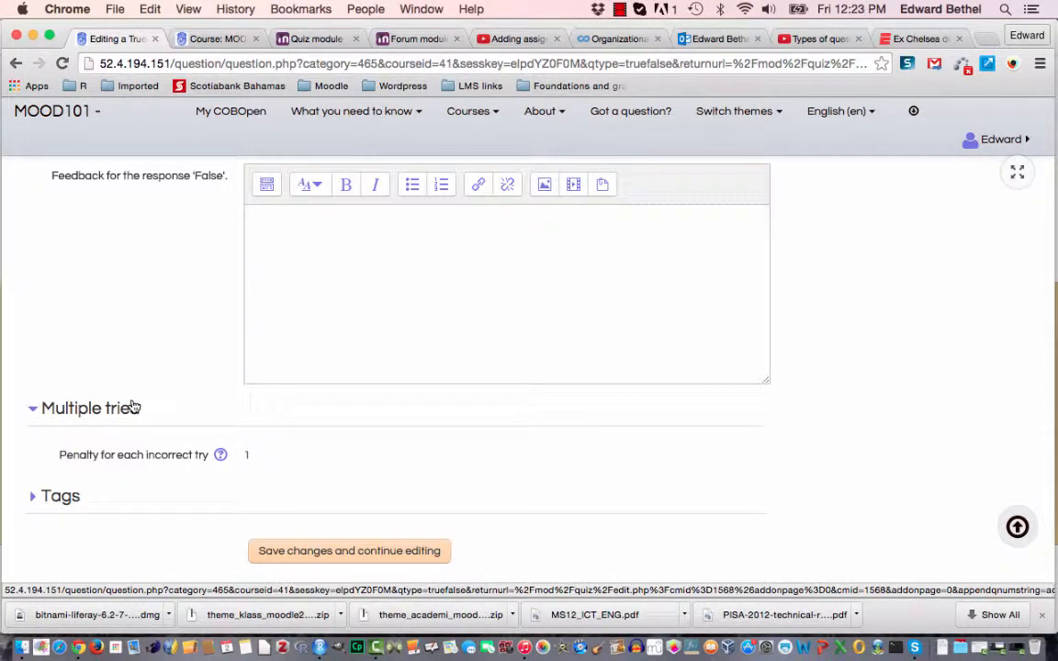
{"action": "left_click", "coordinate": [132, 407]}
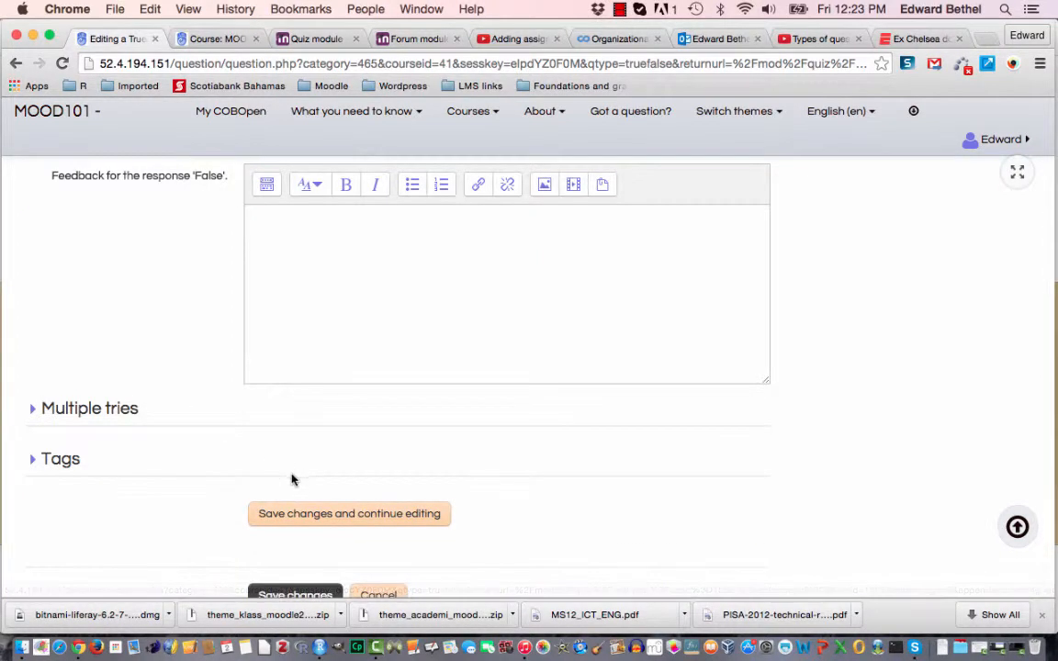
{"action": "left_click", "coordinate": [317, 523]}
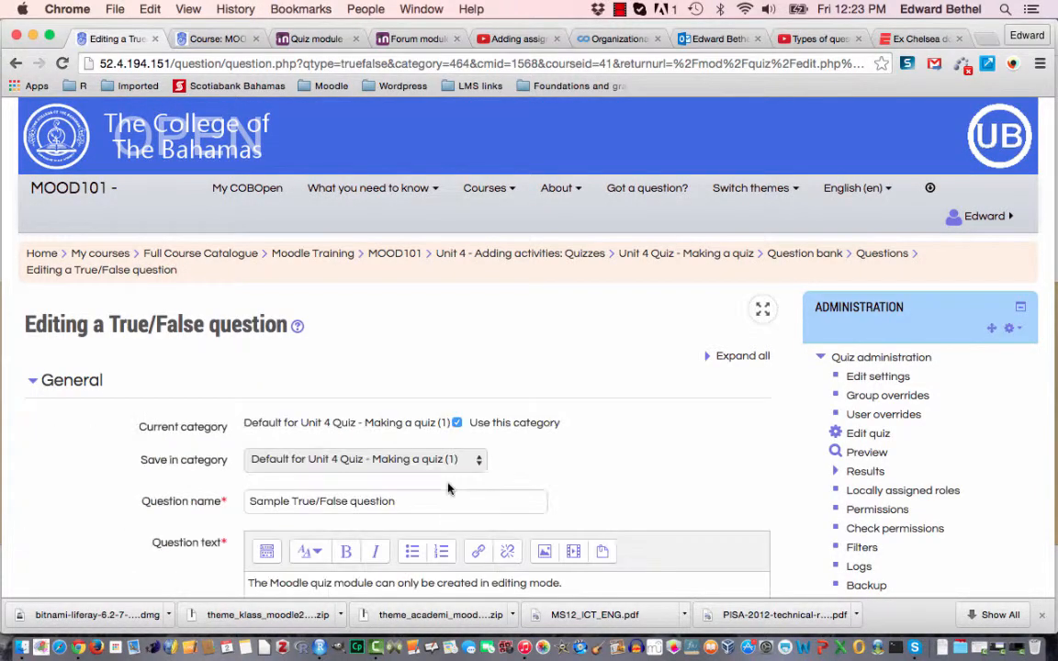
Save the finished True/False question and return to the quiz editing page
{"action": "scroll", "coordinate": [641, 486], "scroll_direction": "down", "scroll_amount": 10}
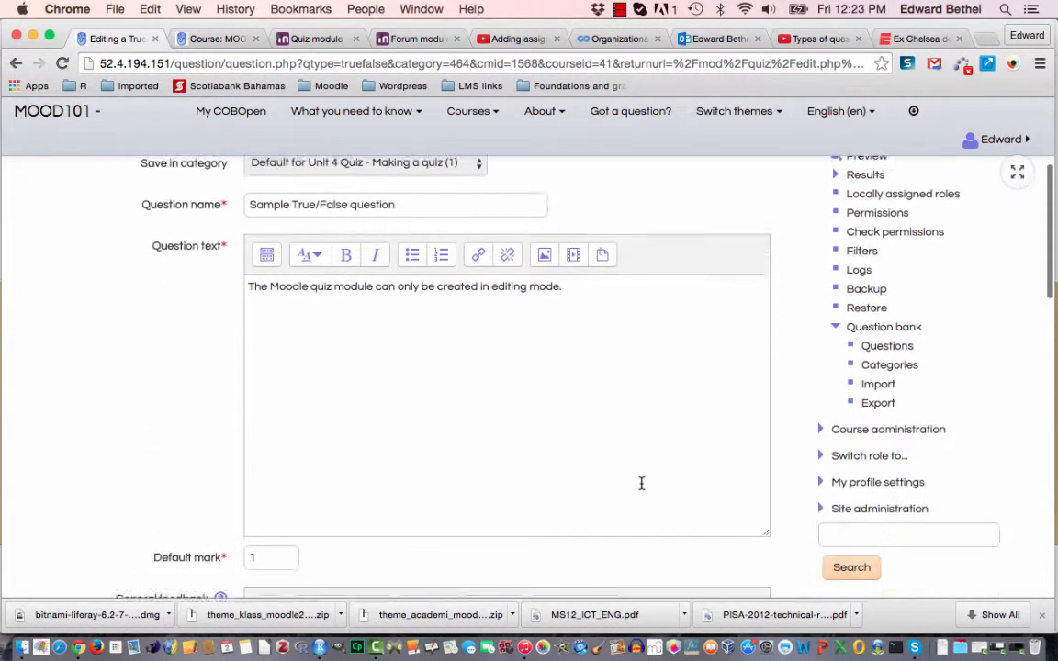
{"action": "scroll", "coordinate": [642, 485], "scroll_direction": "down", "scroll_amount": 15}
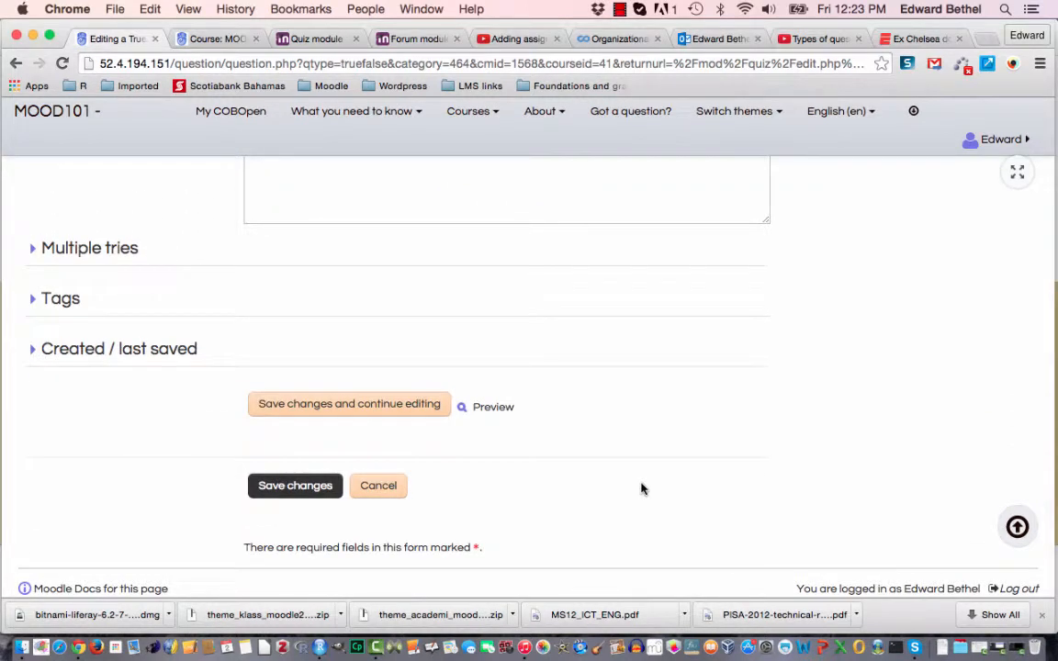
{"action": "left_click", "coordinate": [306, 494]}
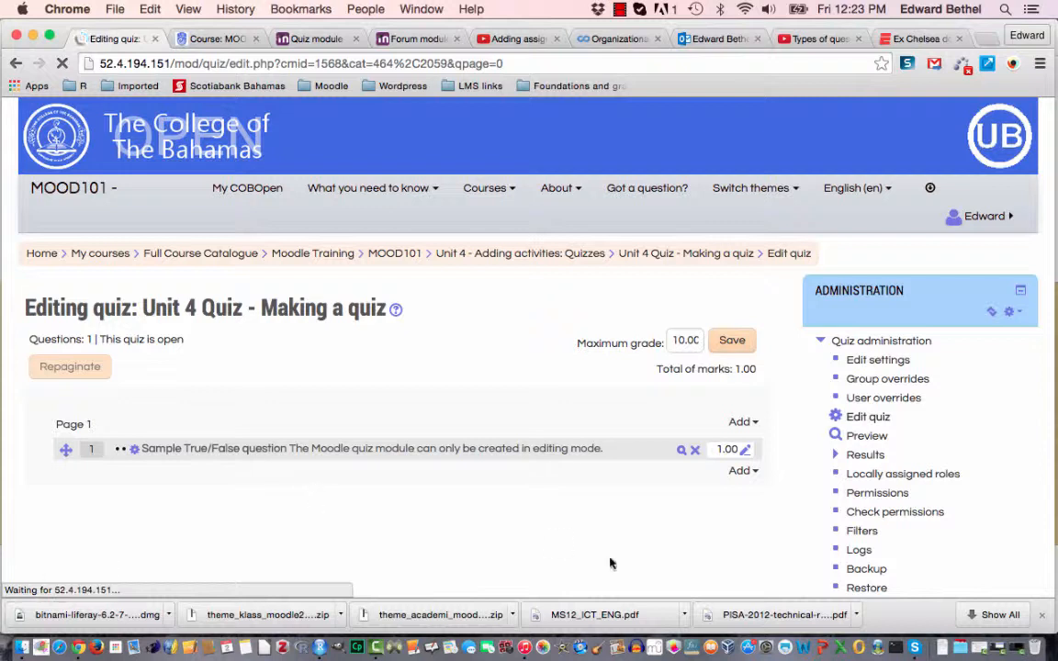
Add a Multiple choice question named "Sample Multi-Choice question" with the text "Which of the following are resources in moodle?"
{"action": "left_click", "coordinate": [742, 471]}
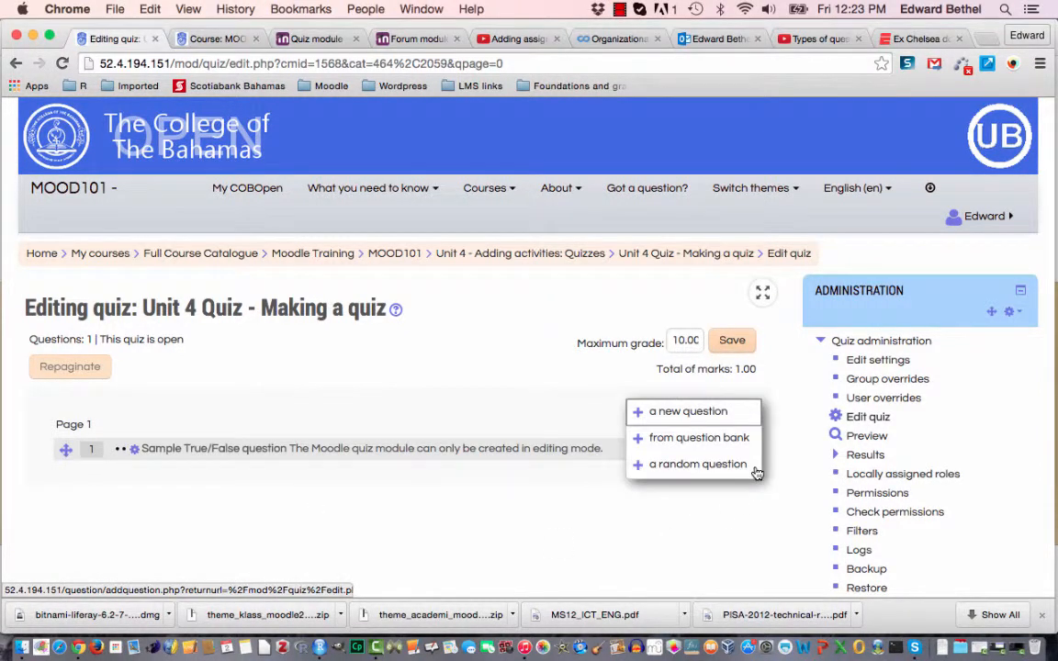
{"action": "left_click", "coordinate": [715, 411]}
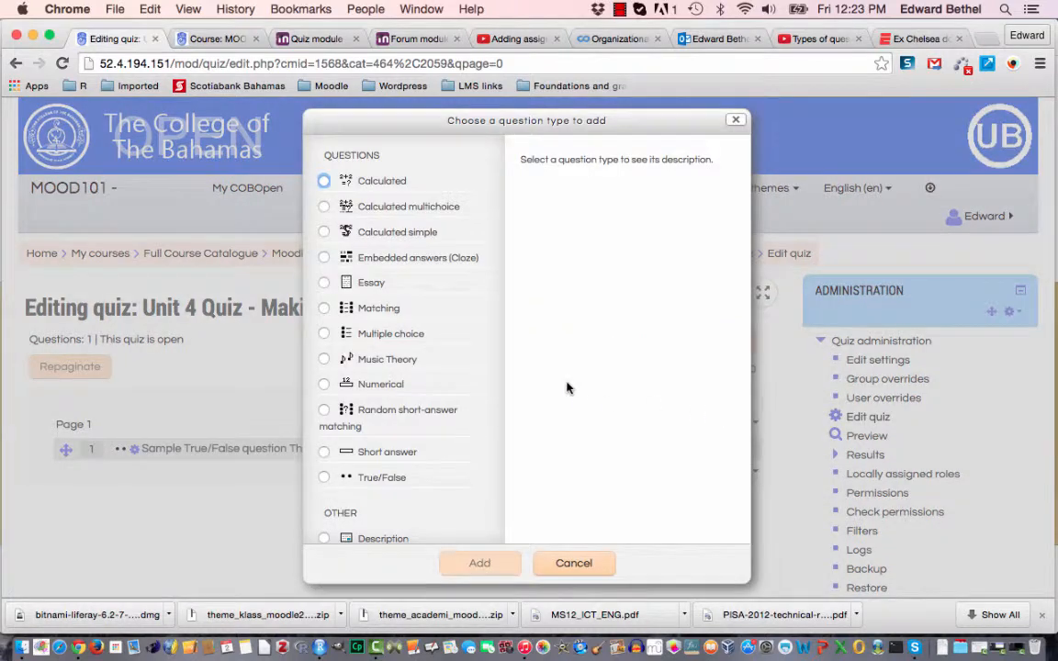
{"action": "left_click", "coordinate": [323, 333]}
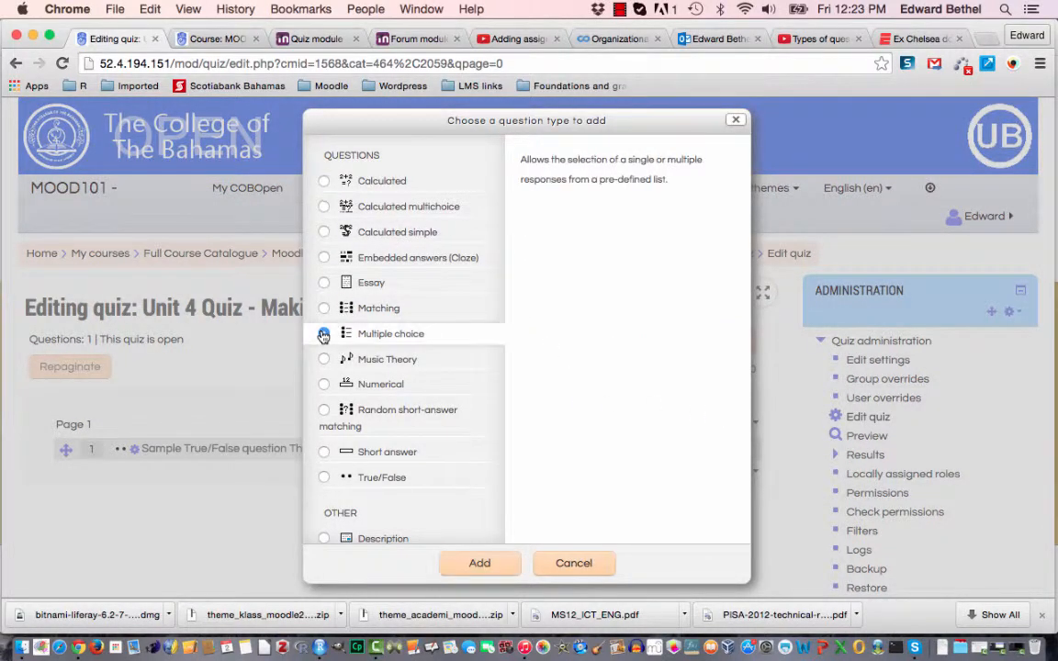
{"action": "left_click", "coordinate": [475, 573]}
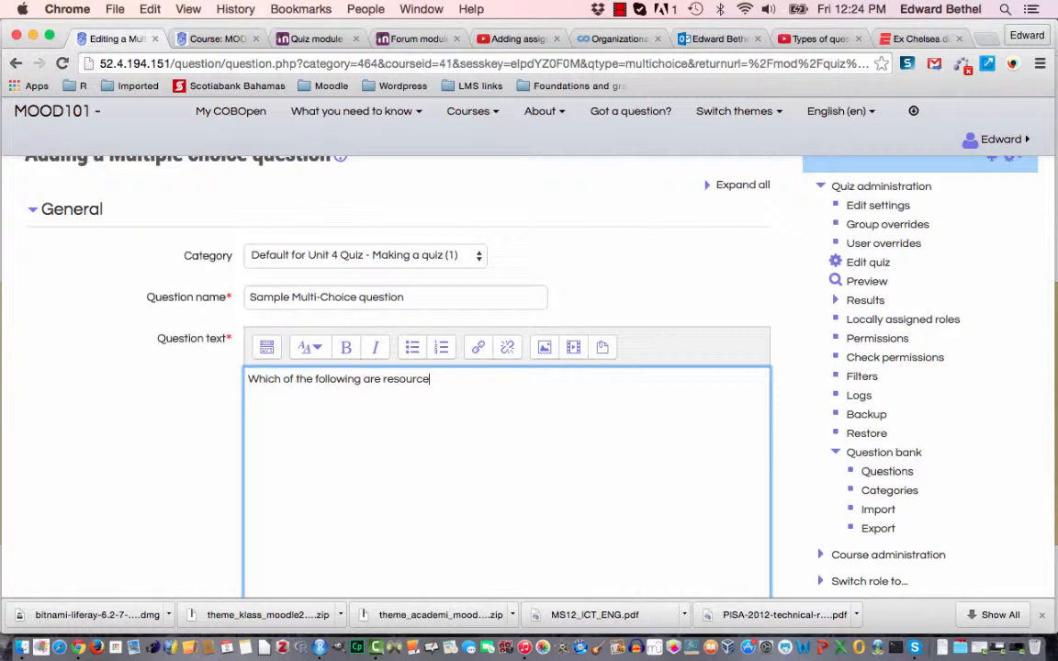
{"action": "type", "text": "s in moodle?"}
Reword the multiple choice question text to "Which of the following is a resource in moodle?"
{"action": "scroll", "coordinate": [505, 367], "scroll_direction": "down", "scroll_amount": 5}
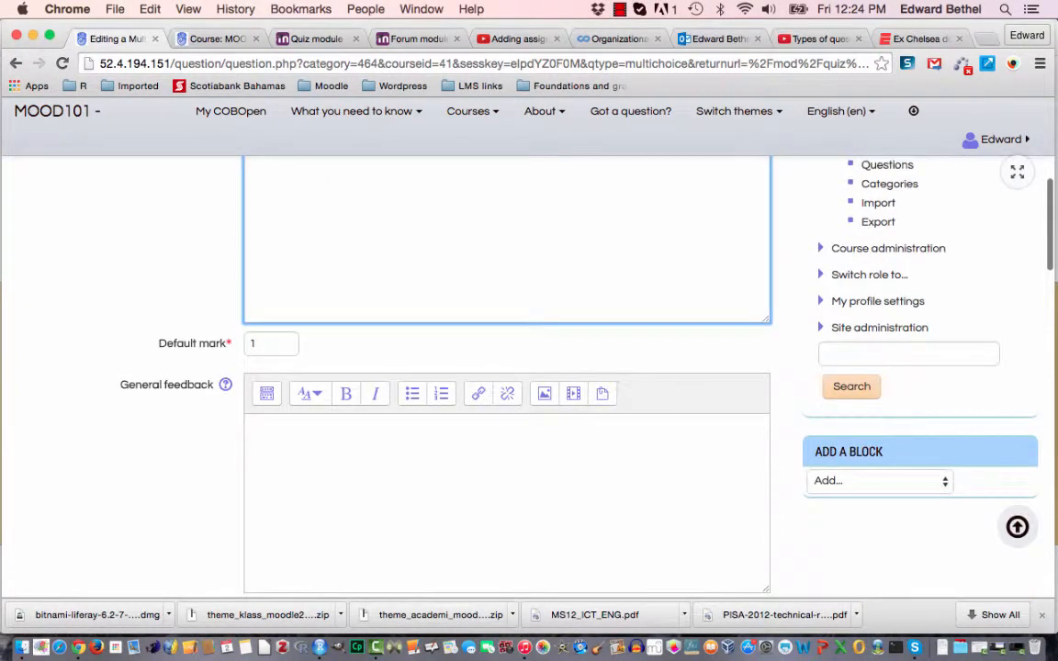
{"action": "scroll", "coordinate": [505, 368], "scroll_direction": "down", "scroll_amount": 1}
{"action": "scroll", "coordinate": [505, 367], "scroll_direction": "down", "scroll_amount": 5}
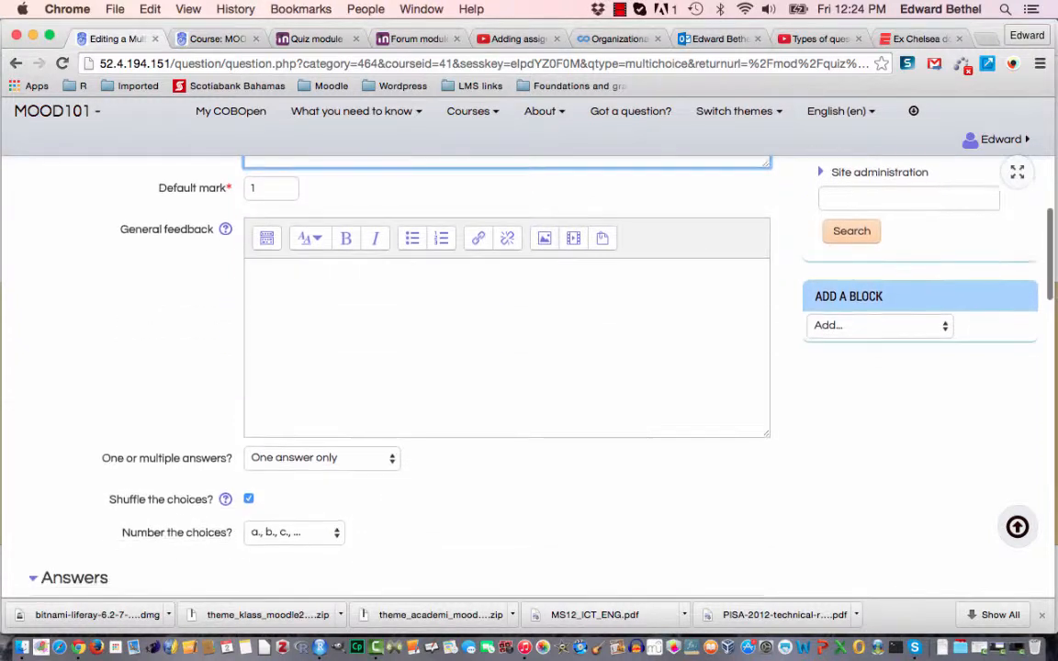
{"action": "scroll", "coordinate": [505, 367], "scroll_direction": "down", "scroll_amount": 1}
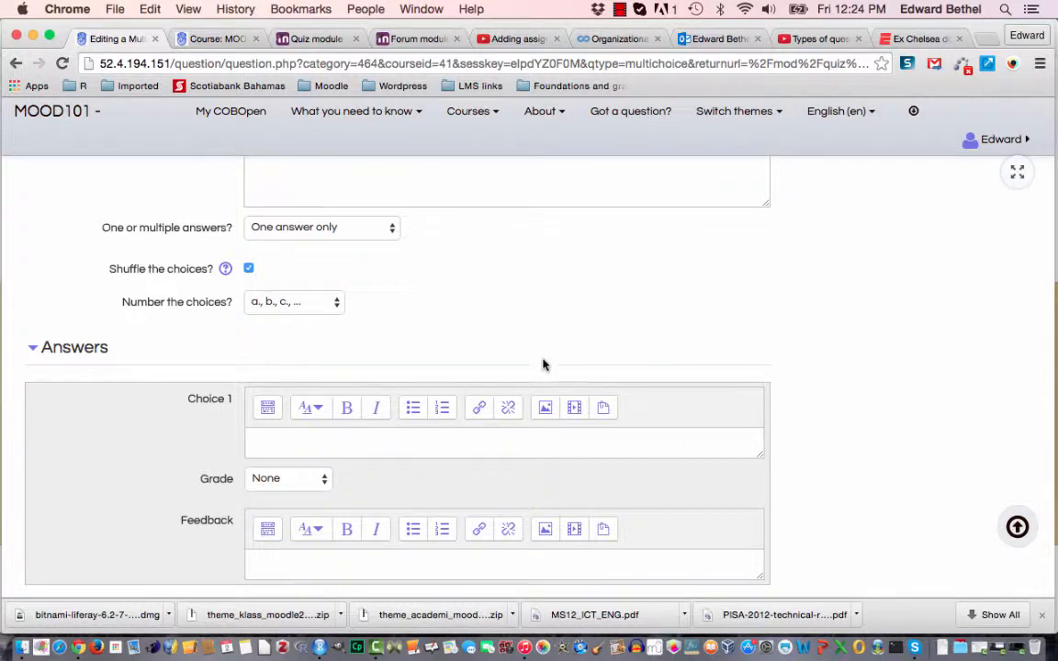
{"action": "left_click", "coordinate": [550, 442]}
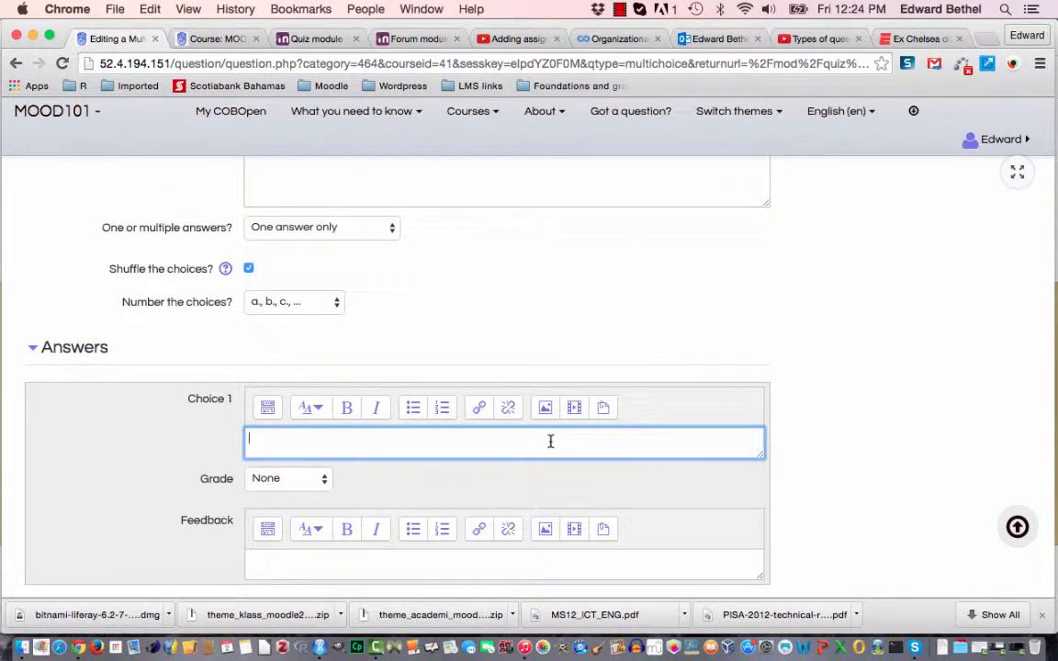
{"action": "scroll", "coordinate": [550, 442], "scroll_direction": "up", "scroll_amount": 15}
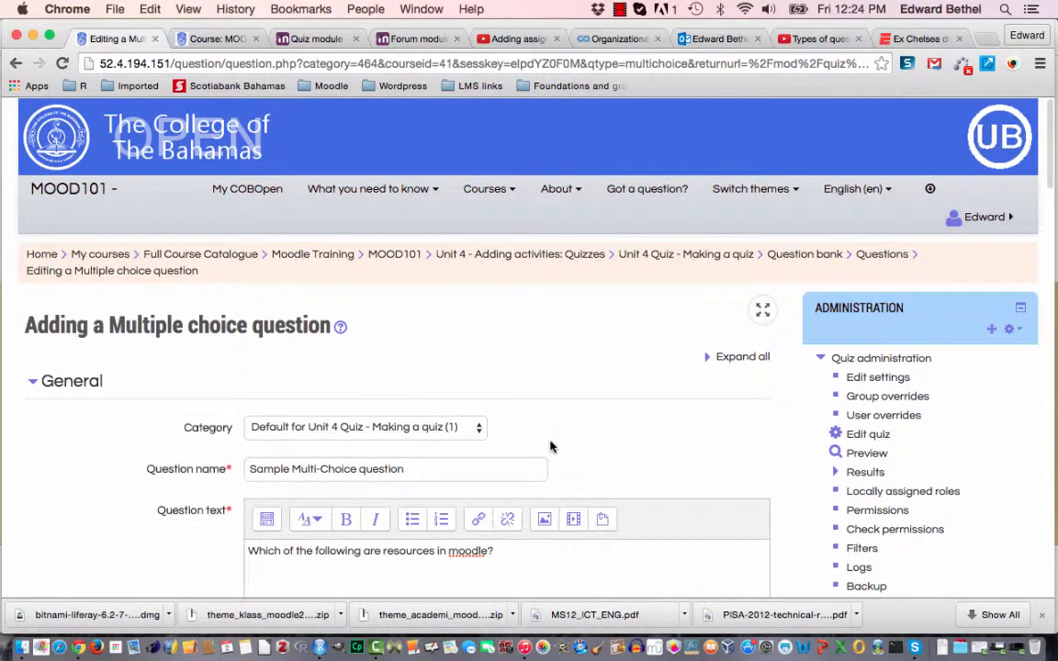
{"action": "scroll", "coordinate": [550, 445], "scroll_direction": "down", "scroll_amount": 4}
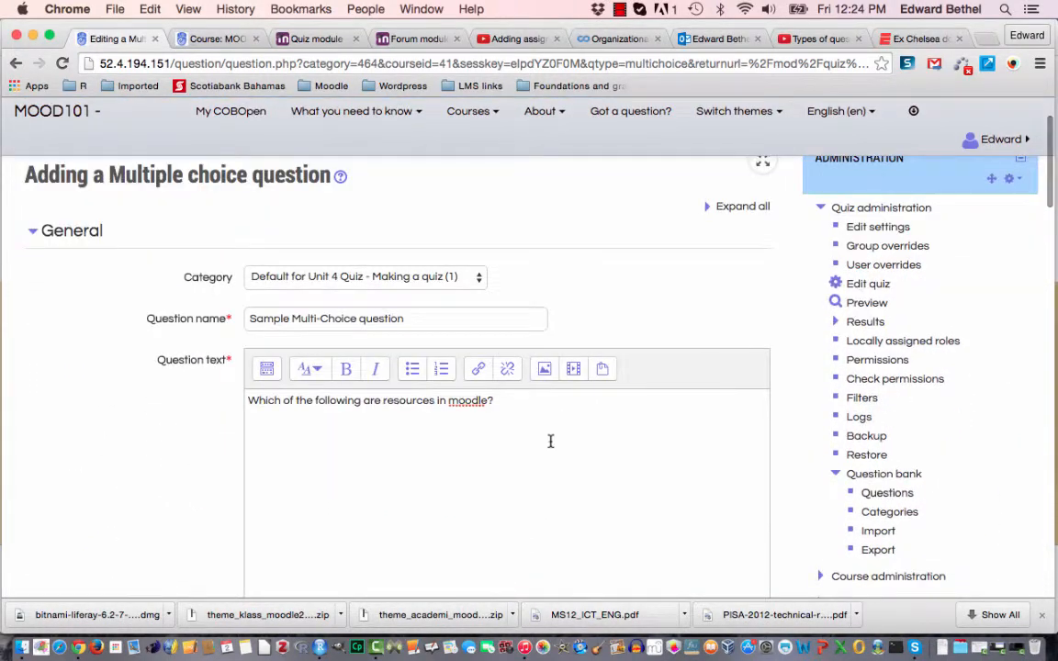
{"action": "scroll", "coordinate": [551, 442], "scroll_direction": "down", "scroll_amount": 1}
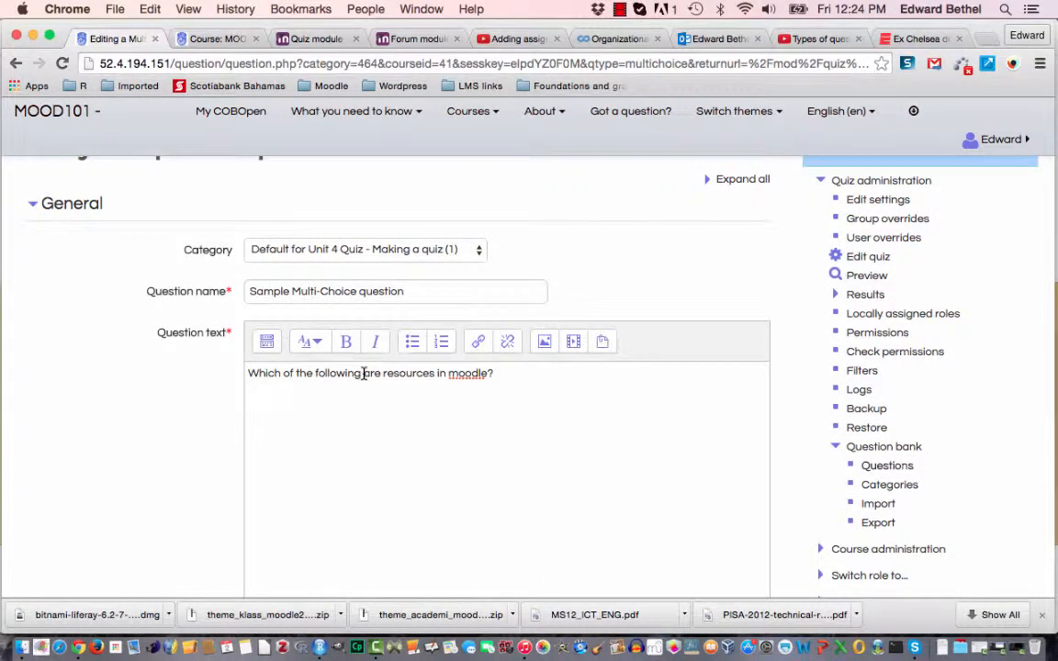
{"action": "left_click_drag", "start_coordinate": [364, 373], "coordinate": [437, 373]}
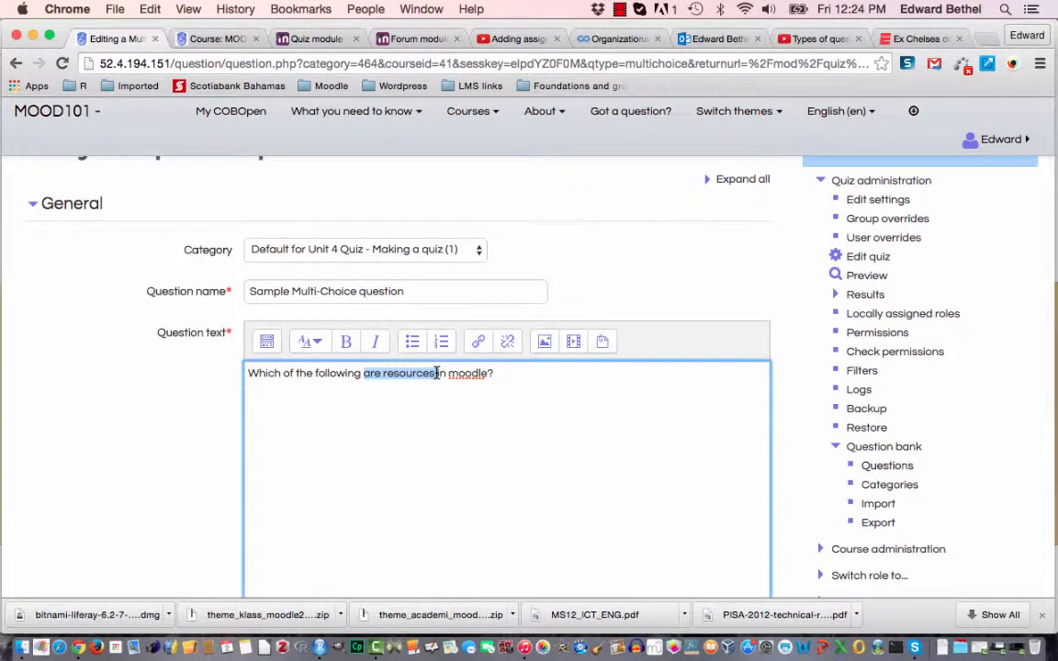
{"action": "type", "text": "is a resourc"}
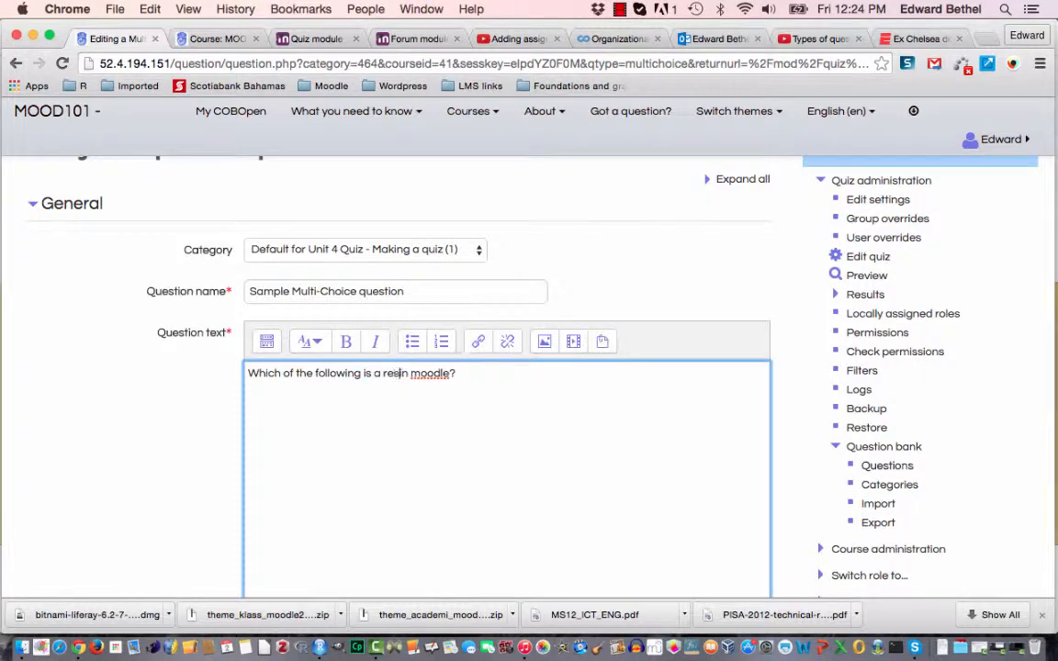
{"action": "type", "text": "e"}
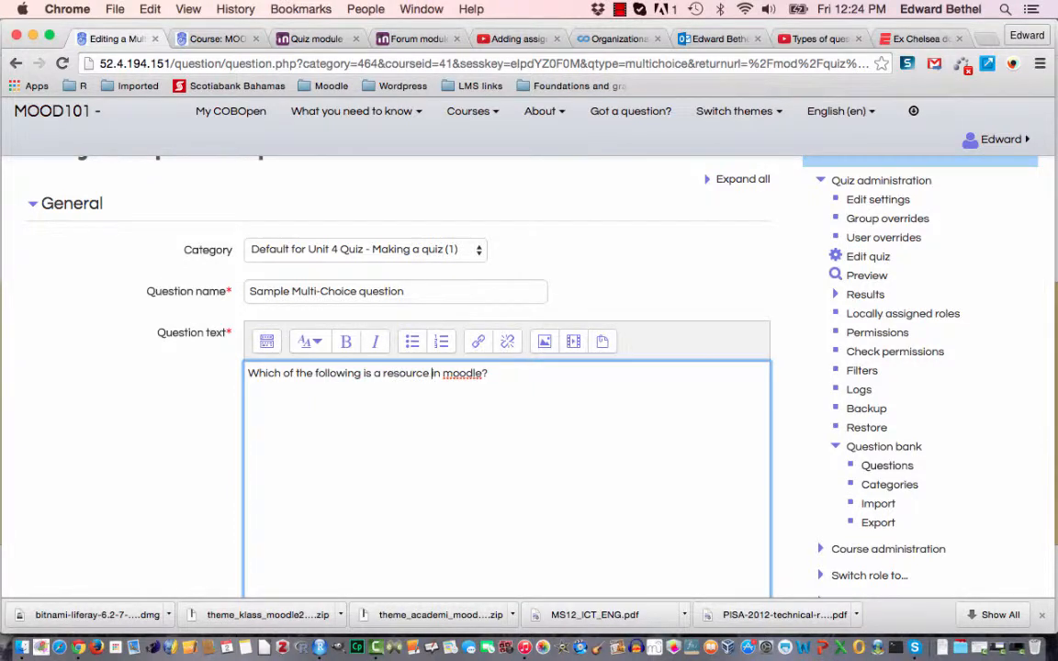
Enter "HTML Page" as Choice 1 and give it a grade of 100%
{"action": "scroll", "coordinate": [395, 368], "scroll_direction": "down", "scroll_amount": 15}
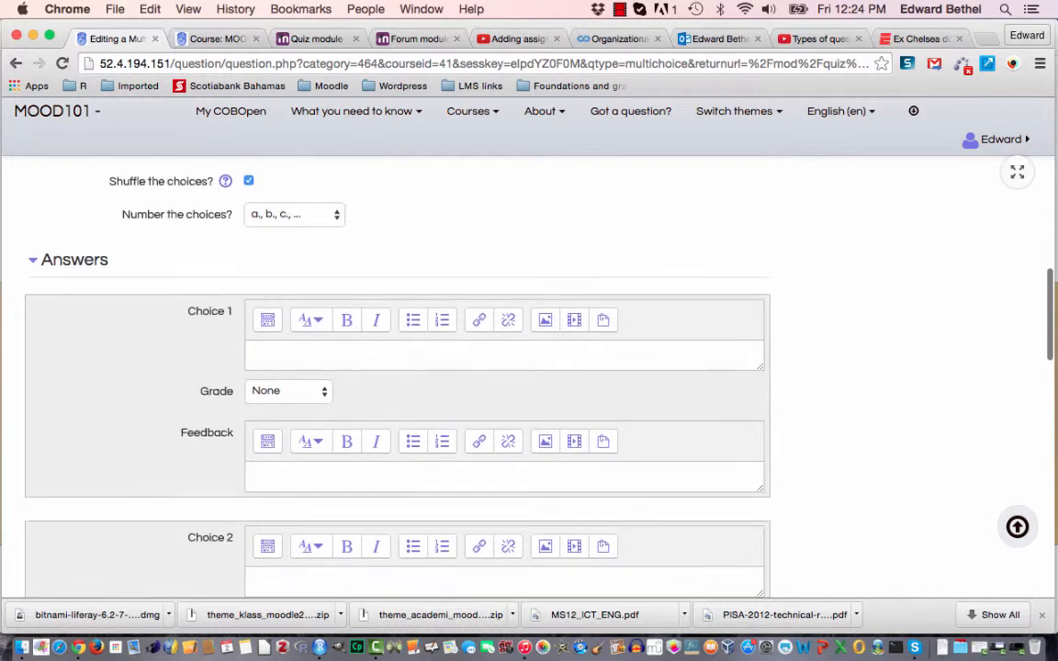
{"action": "scroll", "coordinate": [395, 367], "scroll_direction": "down", "scroll_amount": 2}
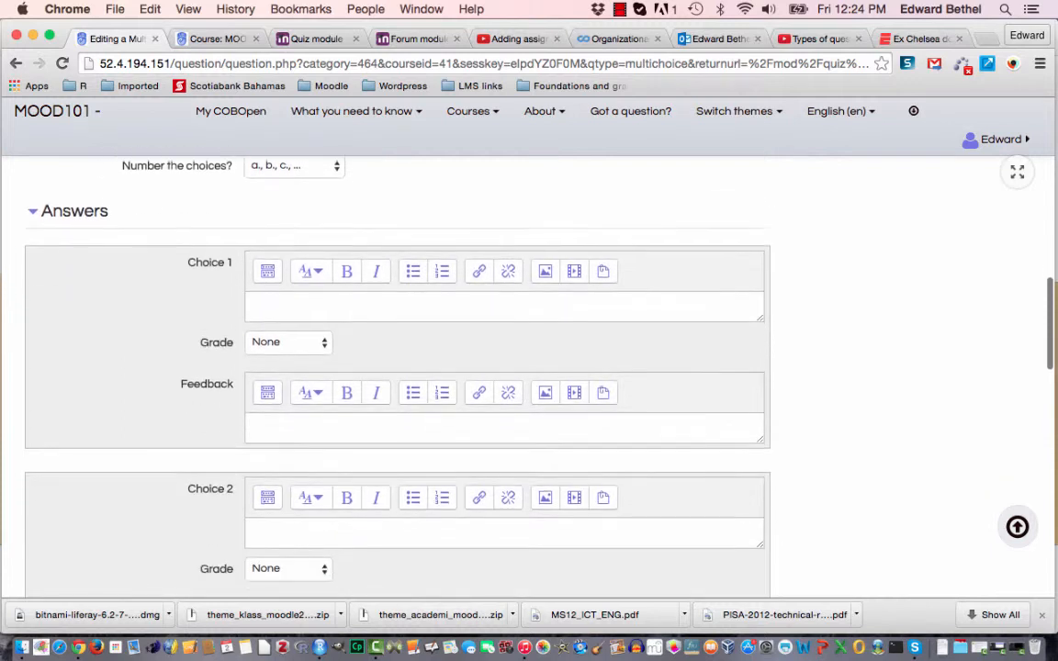
{"action": "left_click", "coordinate": [343, 307]}
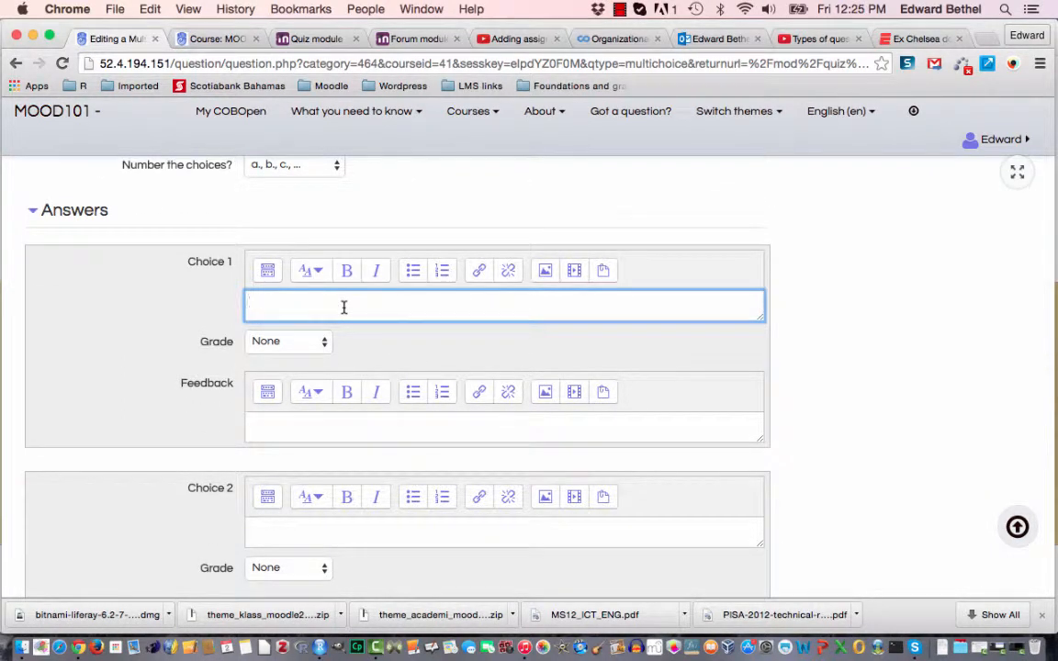
{"action": "type", "text": "HTML Page"}
{"action": "left_click", "coordinate": [299, 347]}
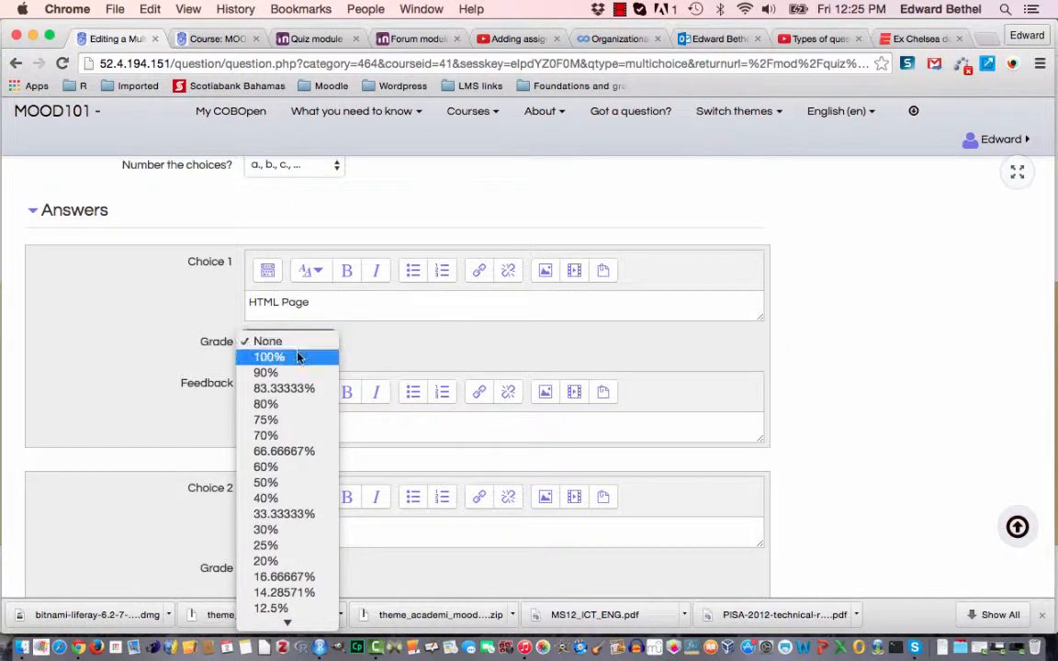
{"action": "left_click", "coordinate": [298, 357]}
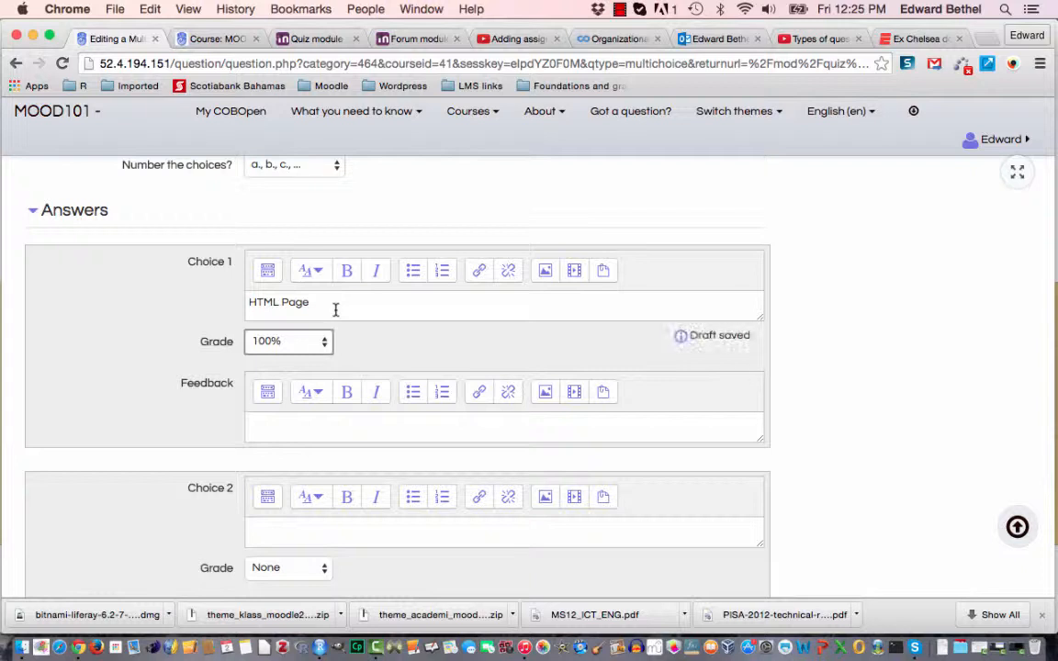
Fill in Choices 2, 3 and 4 with "Quiz", "Assignment" and "Forum", leaving their grades at None
{"action": "left_click", "coordinate": [424, 537]}
{"action": "type", "text": "Quiz"}
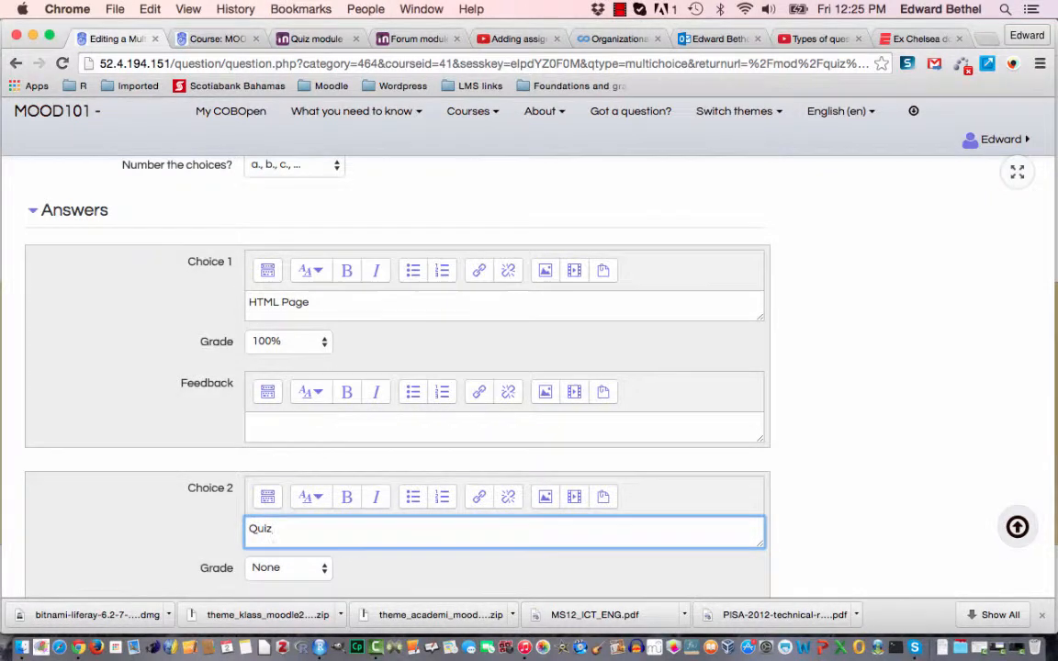
{"action": "scroll", "coordinate": [760, 110], "scroll_direction": "down", "scroll_amount": 6}
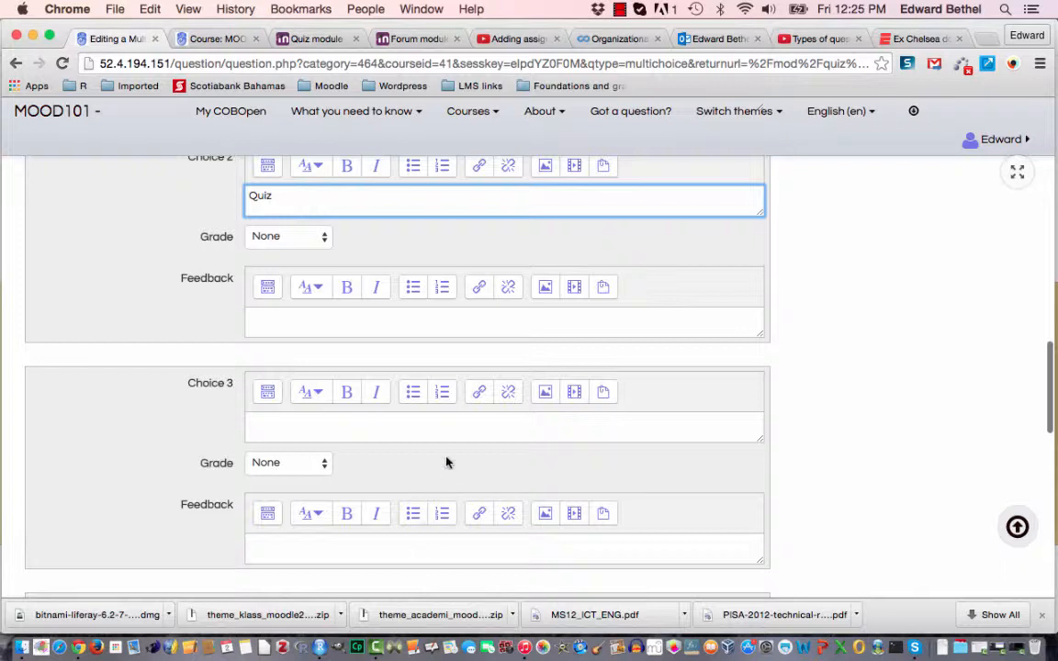
{"action": "left_click", "coordinate": [455, 427]}
{"action": "type", "text": "Assignment"}
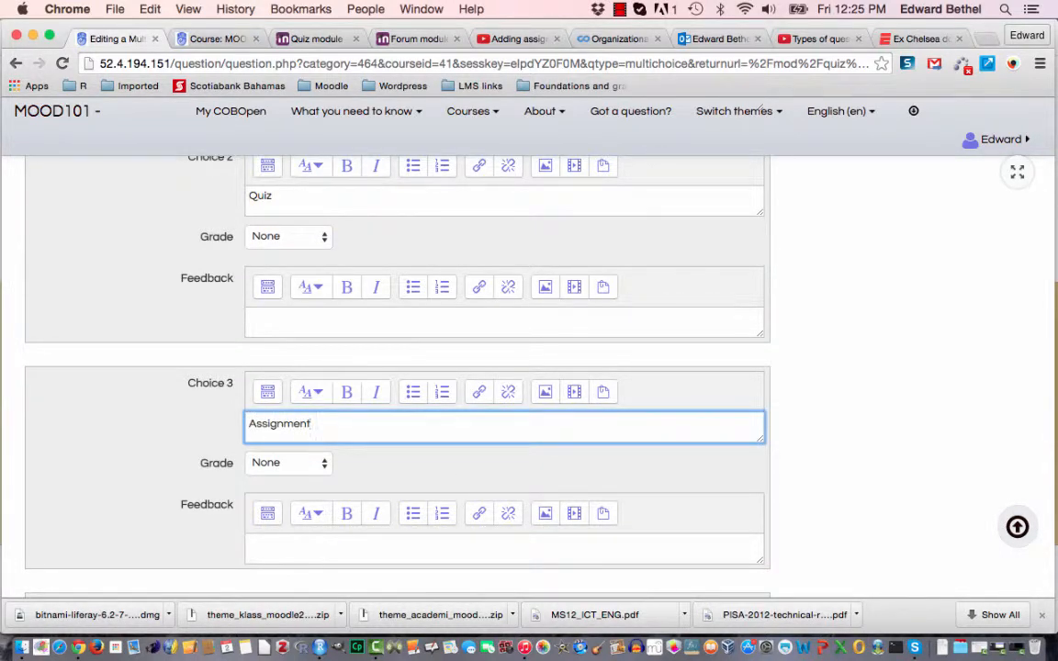
{"action": "scroll", "coordinate": [440, 399], "scroll_direction": "down", "scroll_amount": 5}
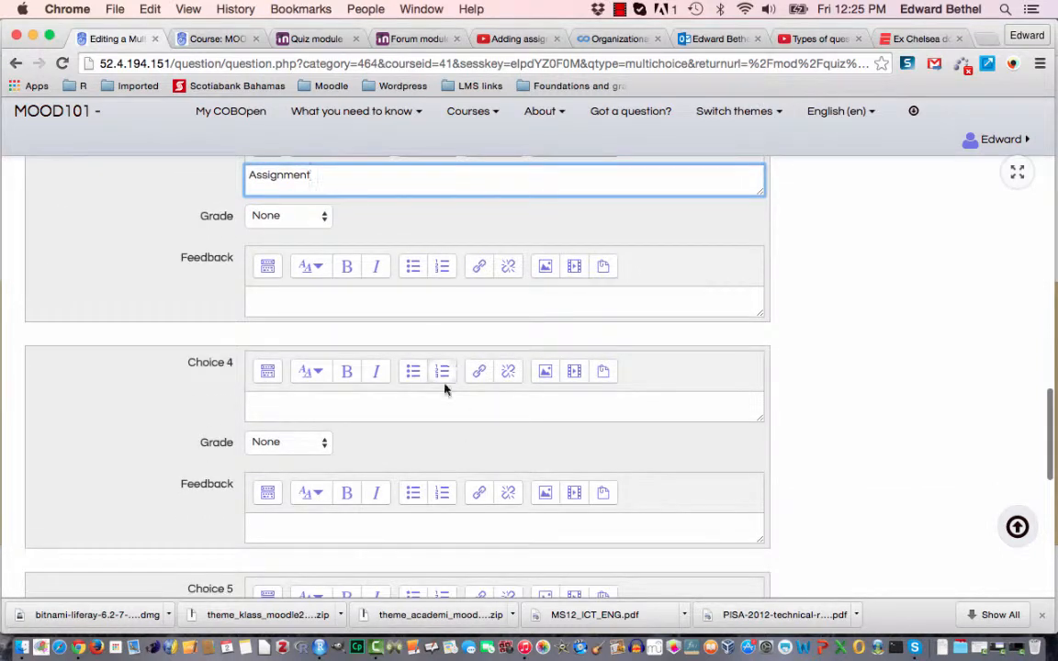
{"action": "left_click", "coordinate": [440, 398]}
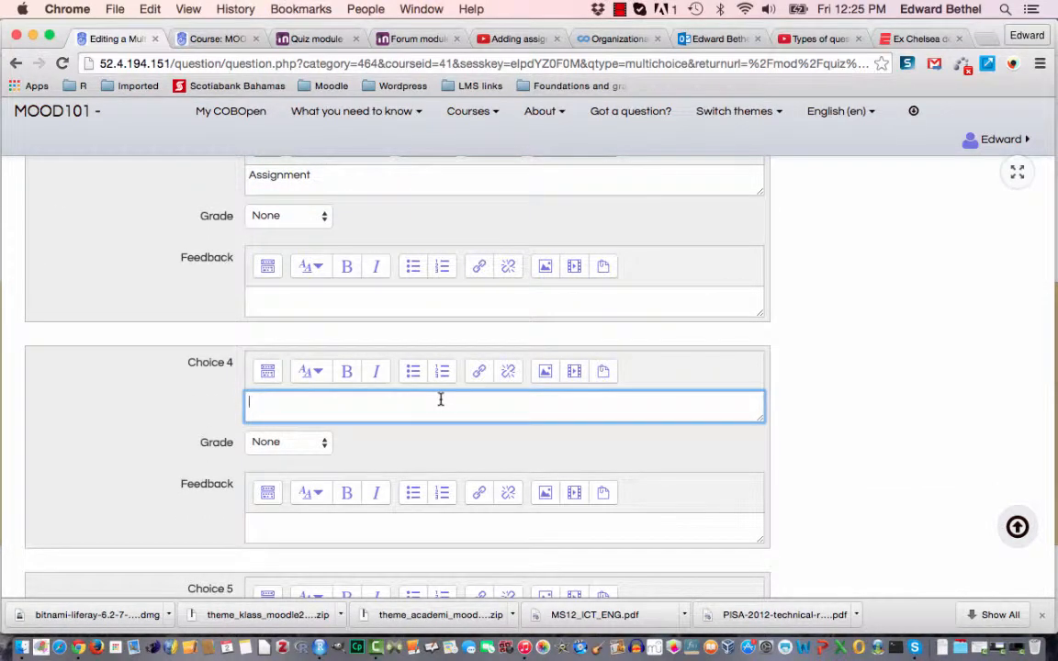
{"action": "type", "text": "Fr"}
{"action": "type", "text": "orum"}
Save the finished multiple choice question and return to the quiz editing page
{"action": "scroll", "coordinate": [529, 368], "scroll_direction": "down", "scroll_amount": 4}
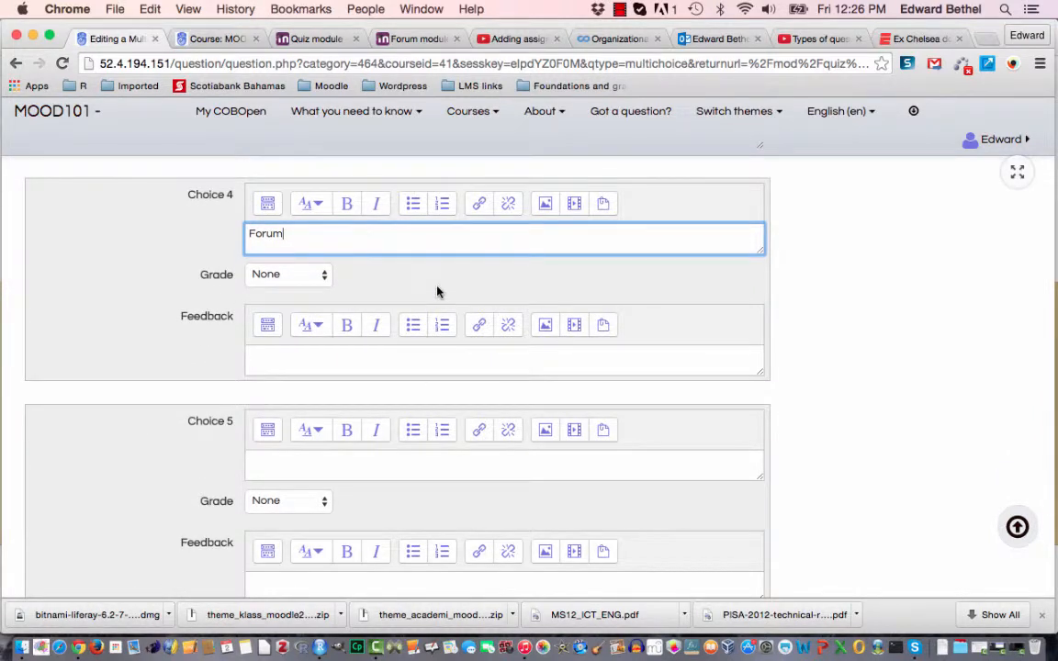
{"action": "scroll", "coordinate": [438, 291], "scroll_direction": "down", "scroll_amount": 4}
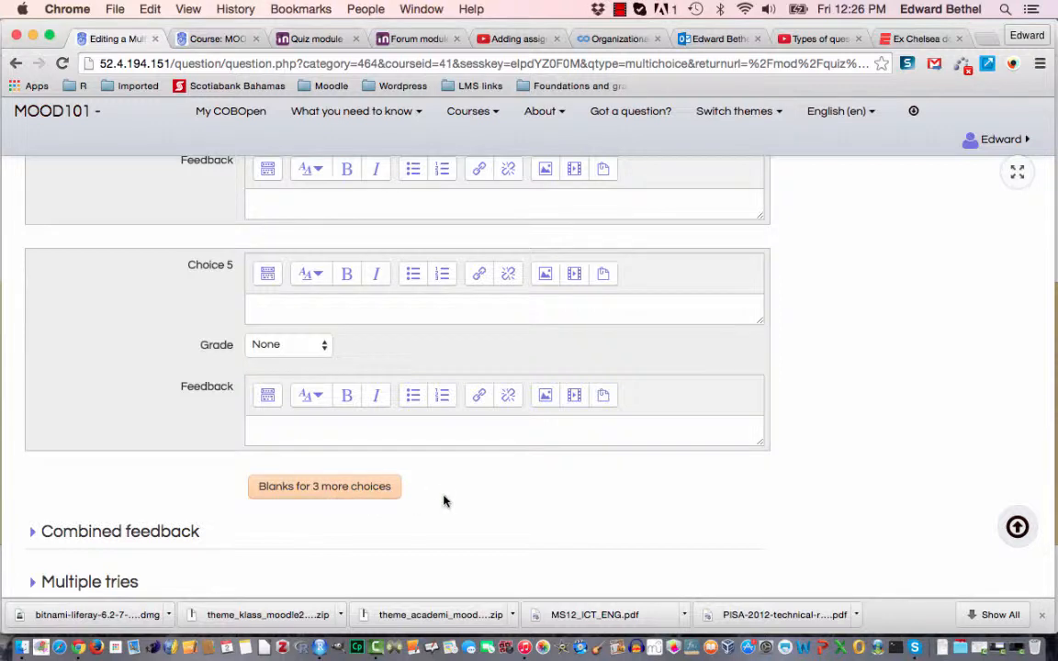
{"action": "scroll", "coordinate": [538, 521], "scroll_direction": "down", "scroll_amount": 3}
{"action": "scroll", "coordinate": [538, 522], "scroll_direction": "down", "scroll_amount": 4}
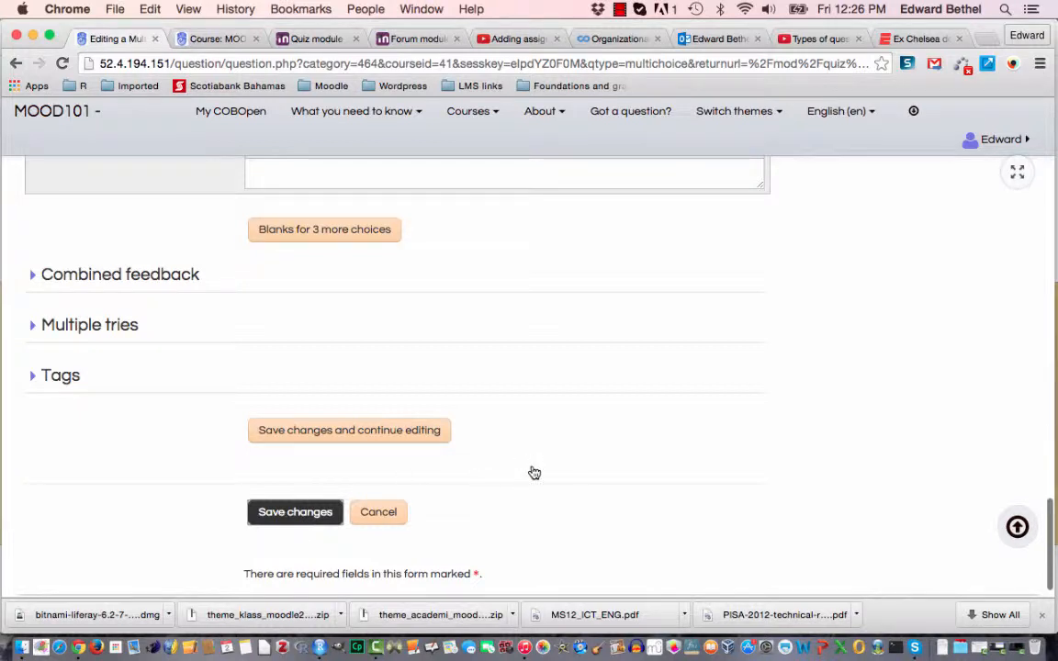
{"action": "left_click", "coordinate": [621, 9]}
{"action": "left_click", "coordinate": [632, 45]}
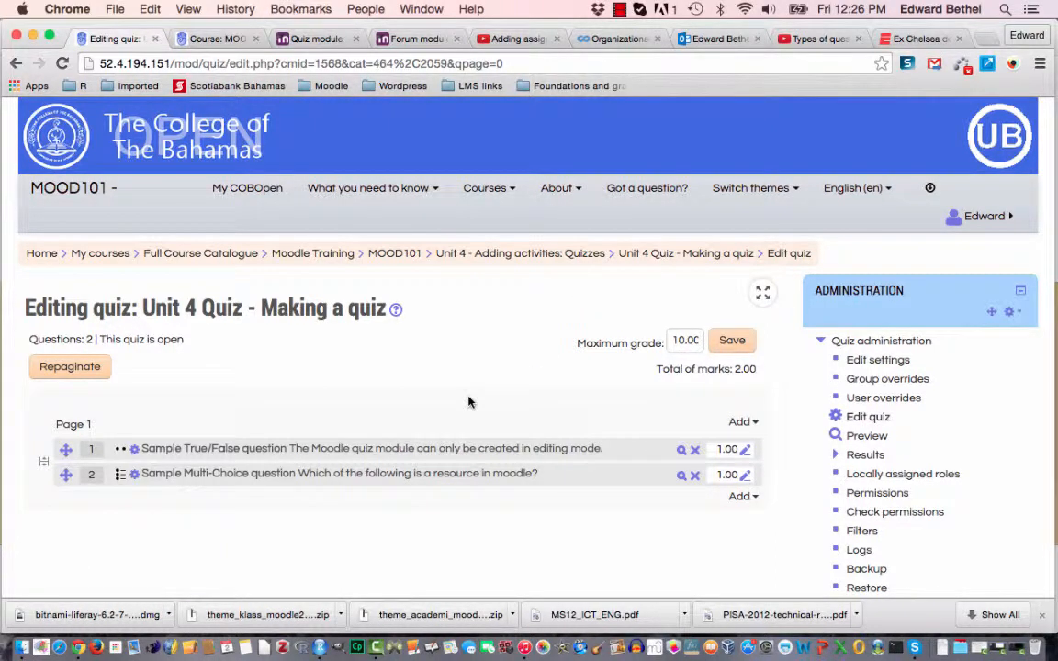
Start a preview of the quiz, agreeing to the own-work statement, and look over both questions
{"action": "left_click", "coordinate": [864, 439]}
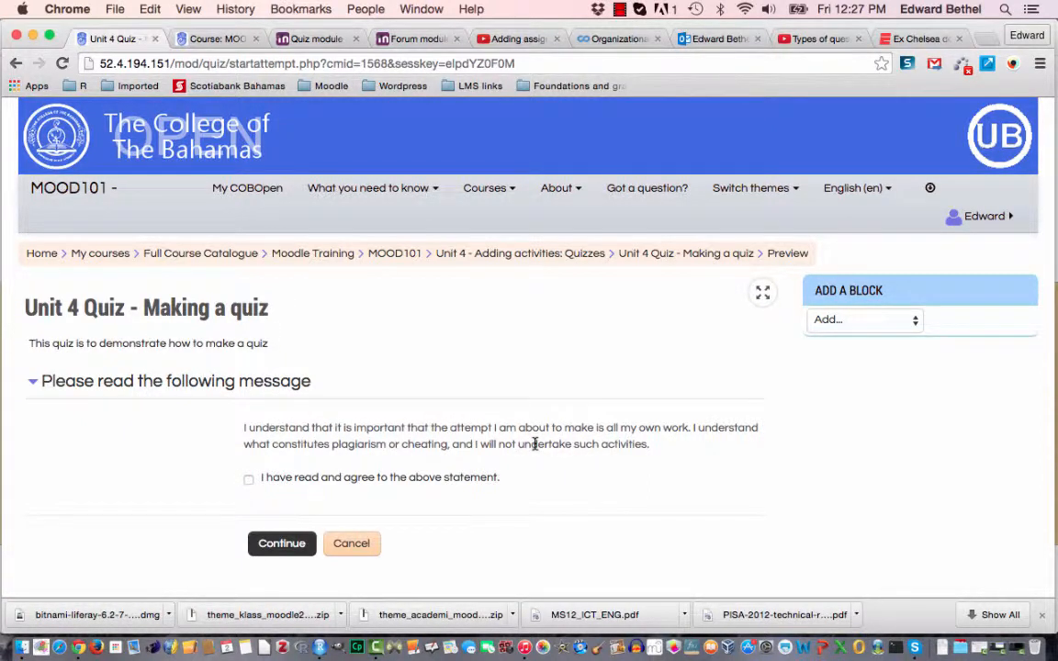
{"action": "left_click", "coordinate": [249, 480]}
{"action": "left_click", "coordinate": [275, 545]}
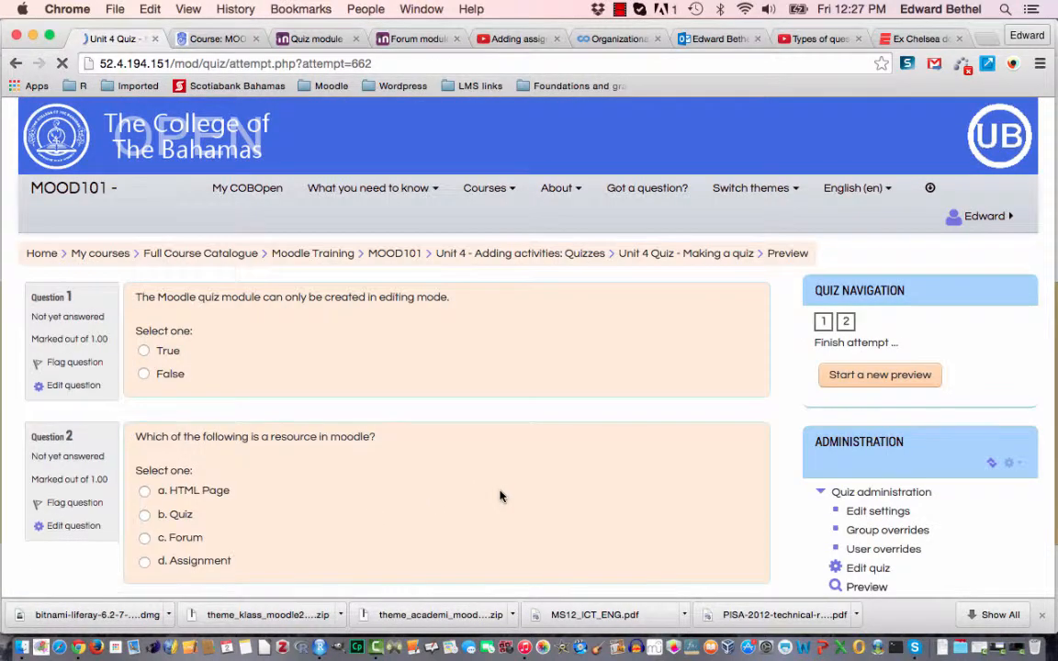
{"action": "scroll", "coordinate": [501, 496], "scroll_direction": "down", "scroll_amount": 5}
{"action": "scroll", "coordinate": [501, 497], "scroll_direction": "up", "scroll_amount": 5}
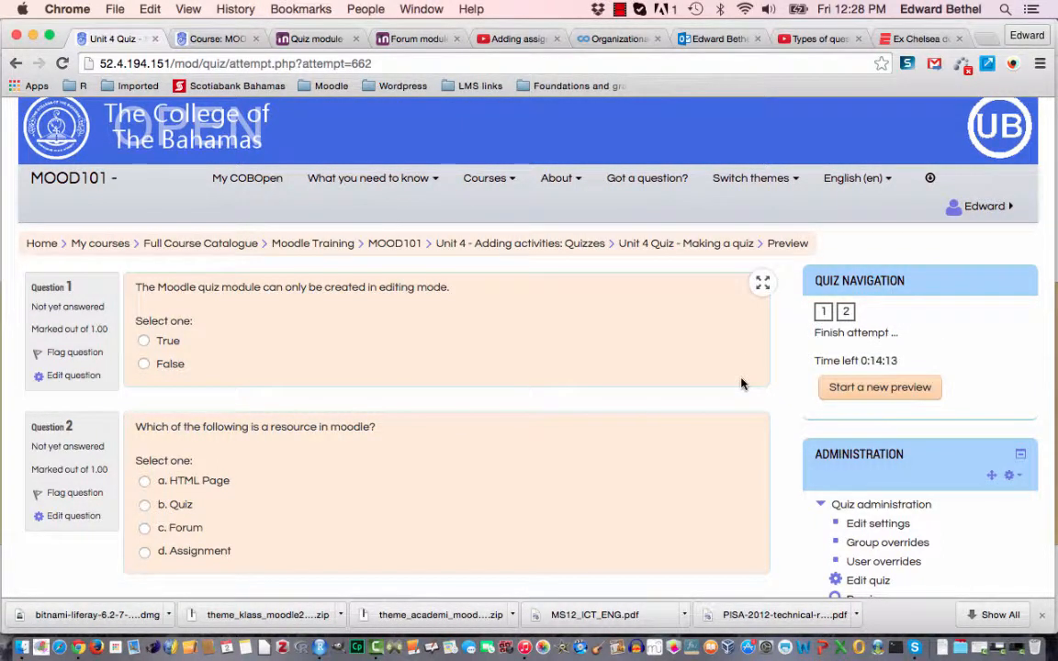
{"action": "scroll", "coordinate": [743, 383], "scroll_direction": "down", "scroll_amount": 5}
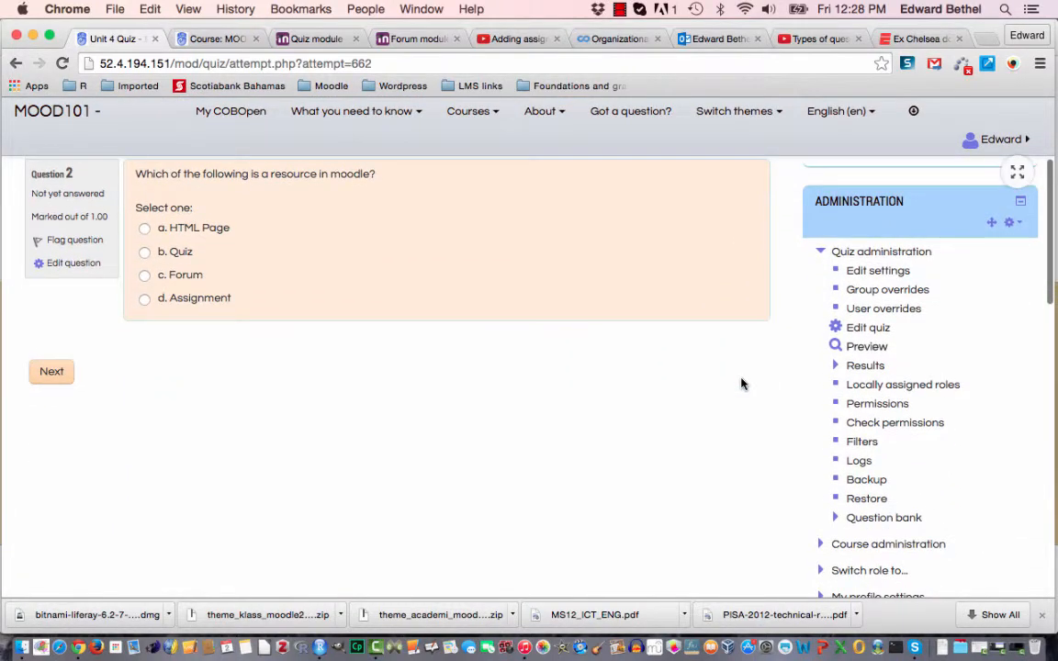
{"action": "scroll", "coordinate": [743, 384], "scroll_direction": "up", "scroll_amount": 5}
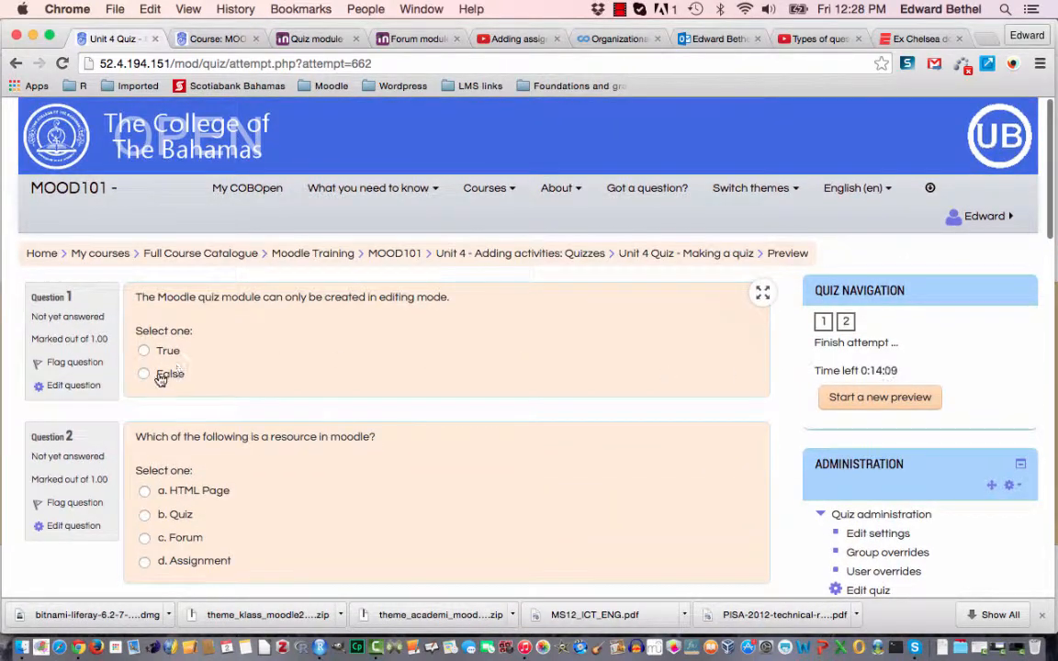
Answer question 1 with False and question 2 with HTML Page, and proceed to the attempt summary
{"action": "left_click", "coordinate": [145, 375]}
{"action": "left_click", "coordinate": [144, 492]}
{"action": "scroll", "coordinate": [309, 496], "scroll_direction": "down", "scroll_amount": 3}
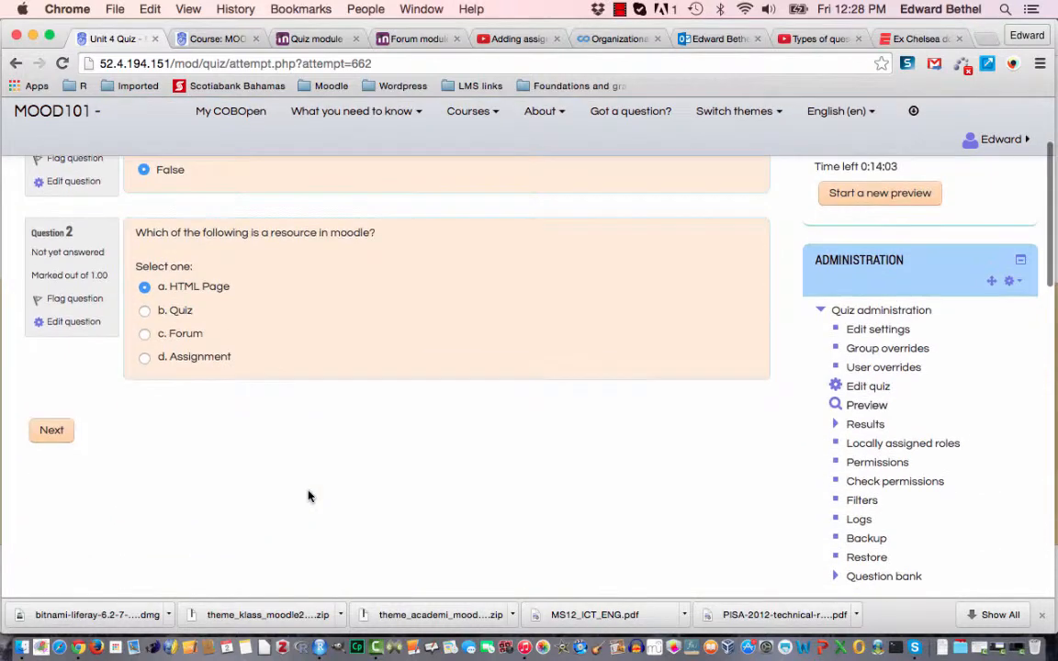
{"action": "left_click", "coordinate": [65, 432]}
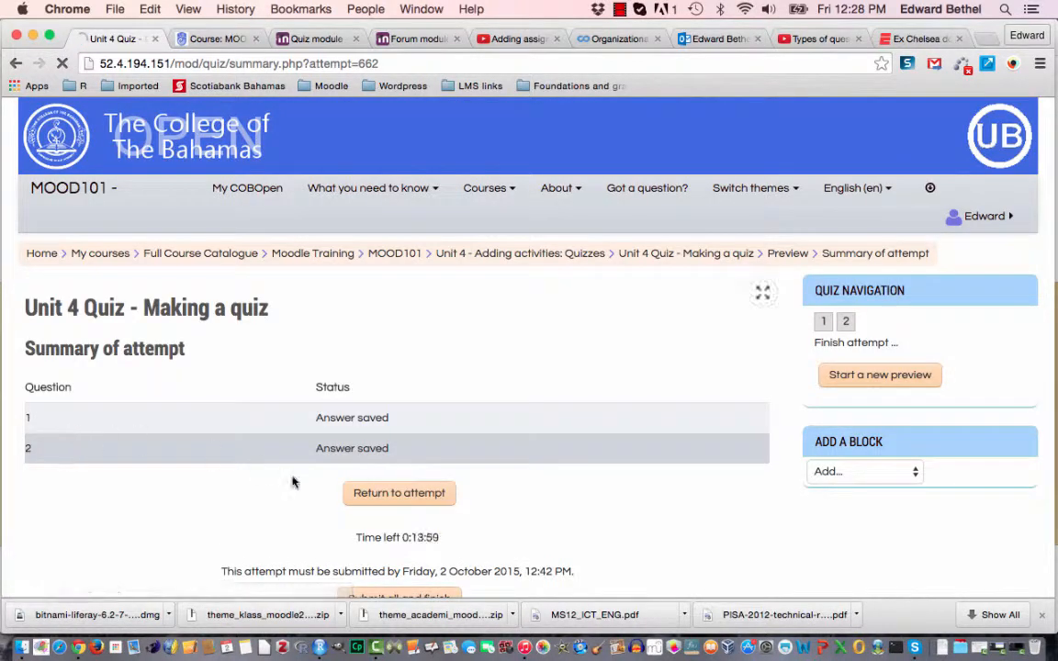
Submit all answers to finish the preview attempt, and review the grade and the feedback on both questions
{"action": "scroll", "coordinate": [536, 539], "scroll_direction": "down", "scroll_amount": 2}
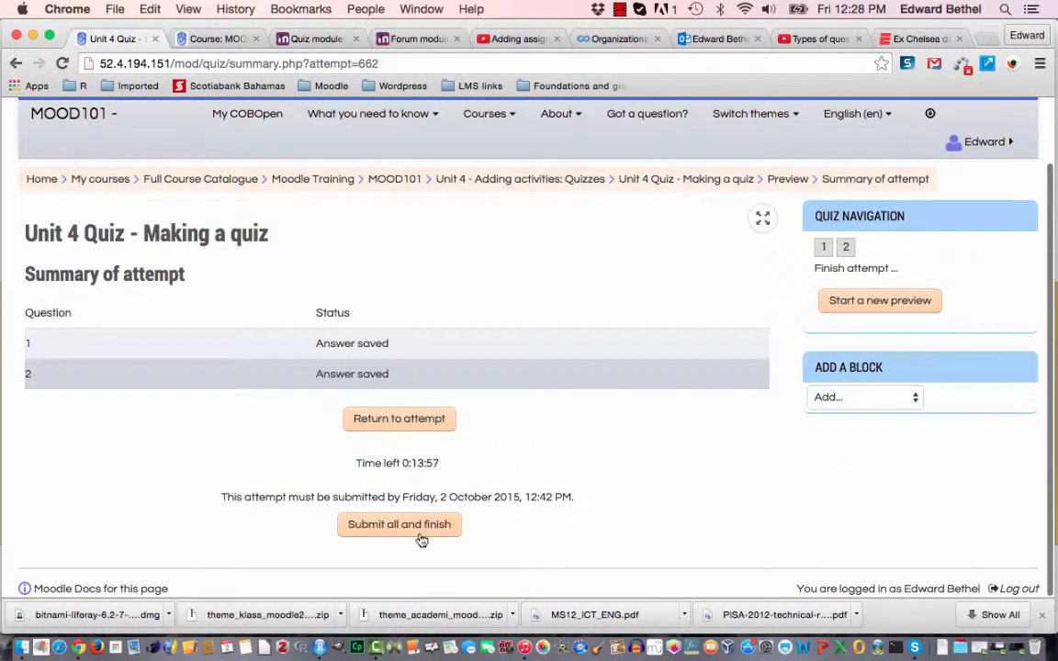
{"action": "left_click", "coordinate": [422, 526]}
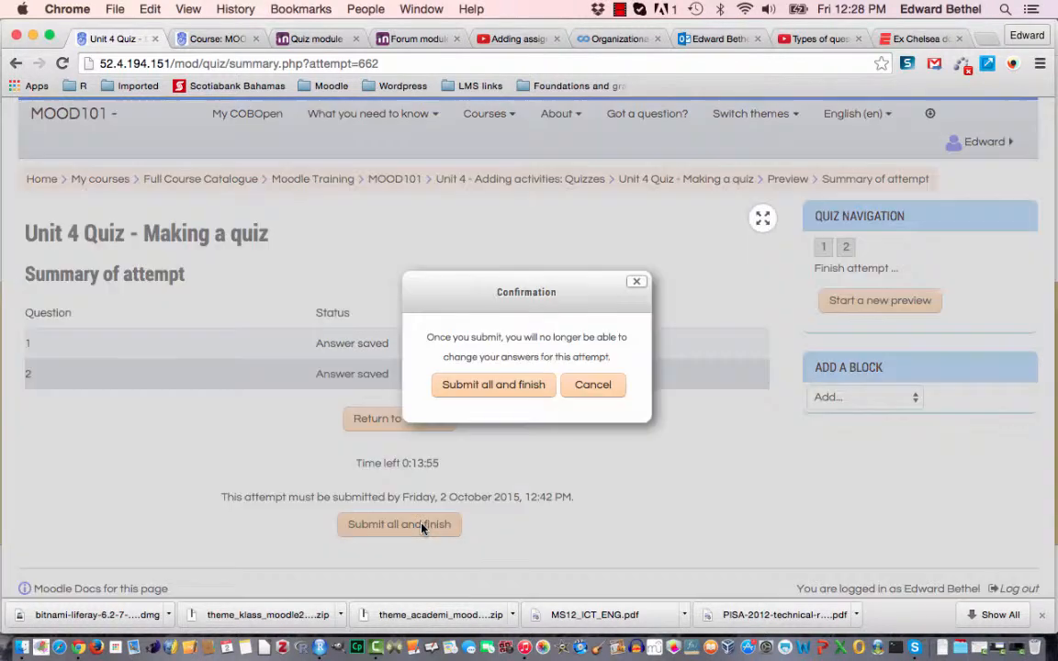
{"action": "left_click", "coordinate": [531, 385]}
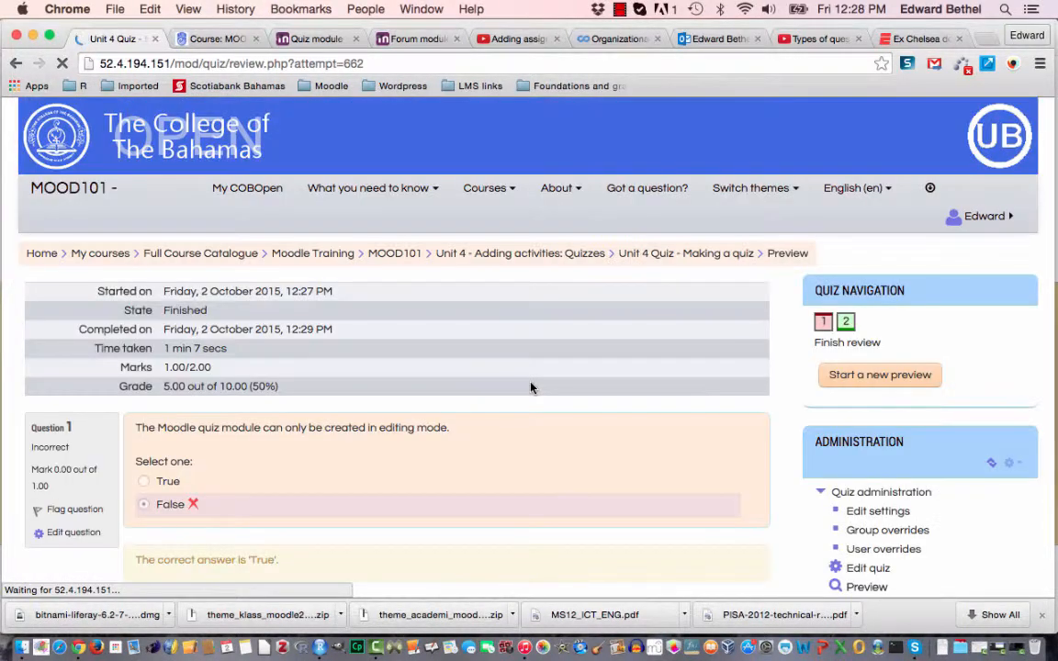
{"action": "scroll", "coordinate": [531, 385], "scroll_direction": "down", "scroll_amount": 3}
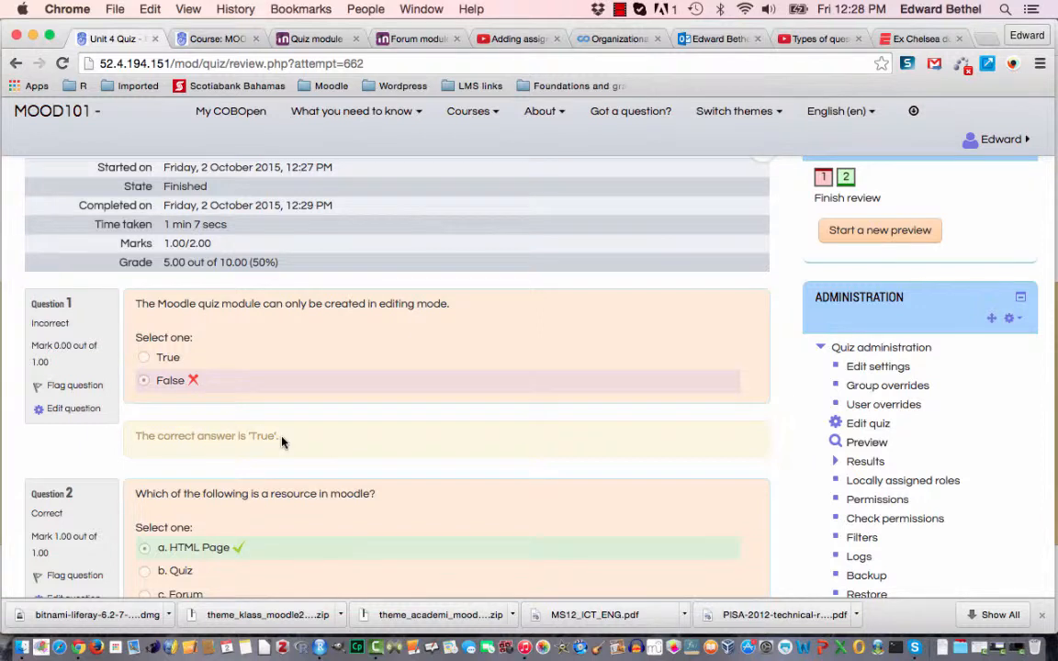
{"action": "scroll", "coordinate": [282, 441], "scroll_direction": "down", "scroll_amount": 5}
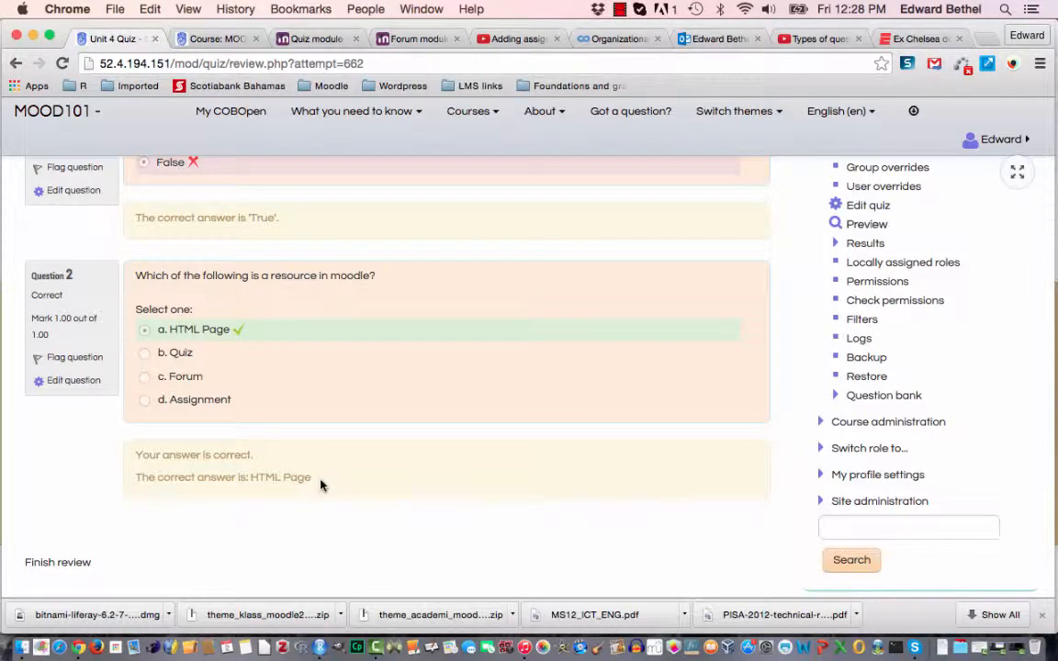
{"action": "scroll", "coordinate": [321, 485], "scroll_direction": "up", "scroll_amount": 8}
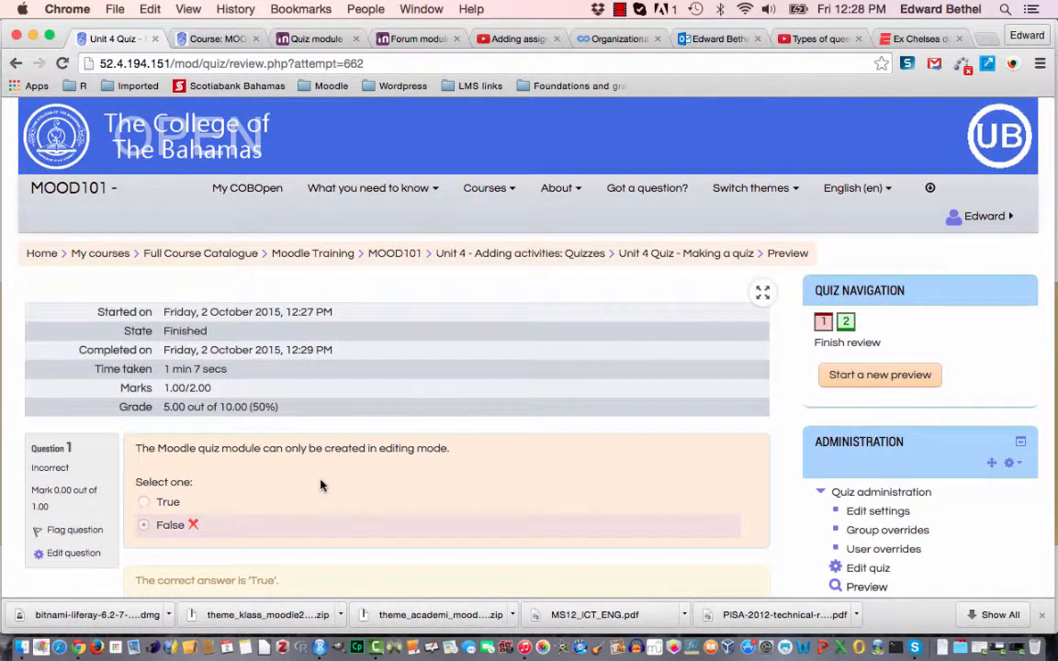